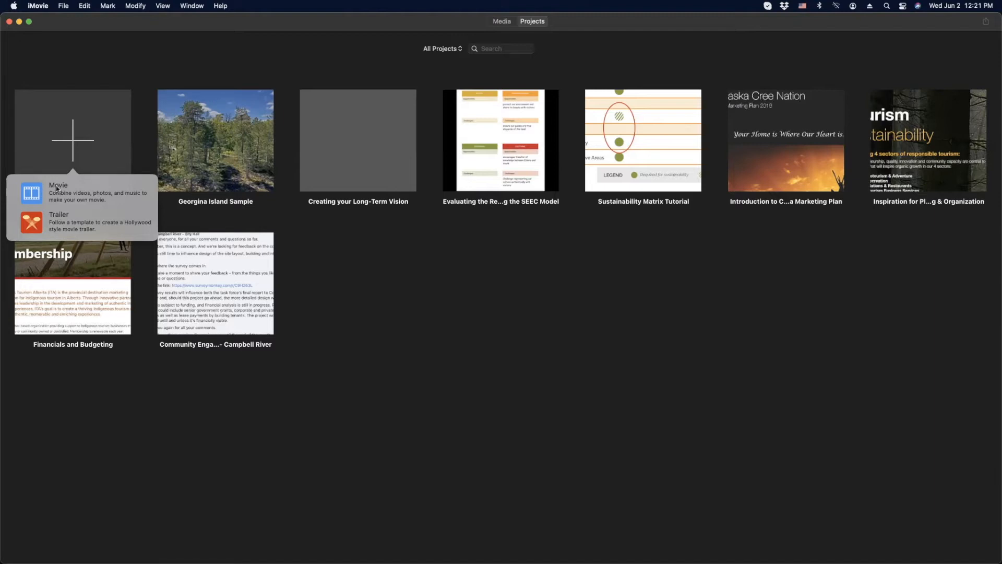
# Step: Create a new movie project and import the four Chippewas_of_Georgina photos, IMG_2572.MOV and MeadowPan.jpg into its My Movie media
pyautogui.click(58, 186)
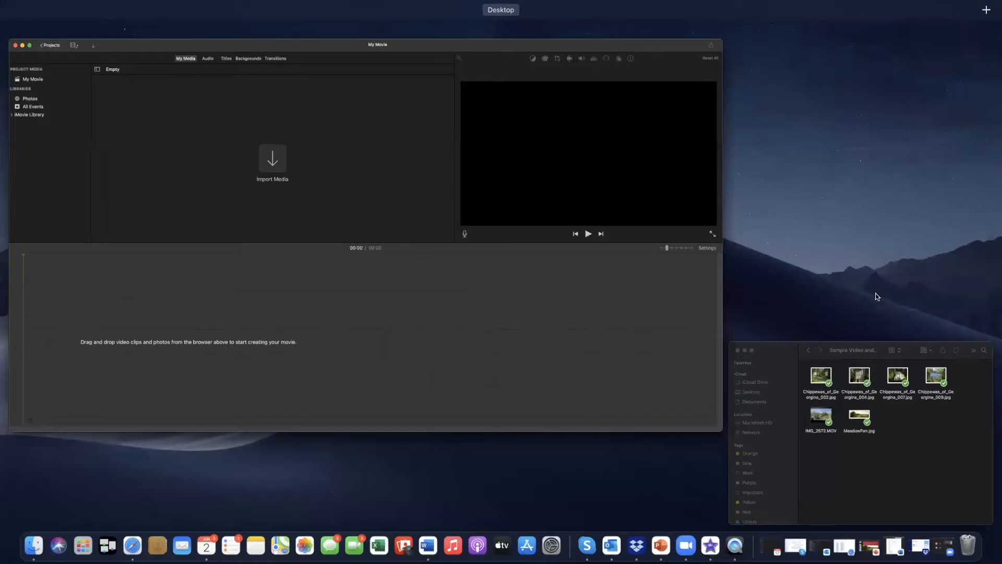
pyautogui.click(923, 433)
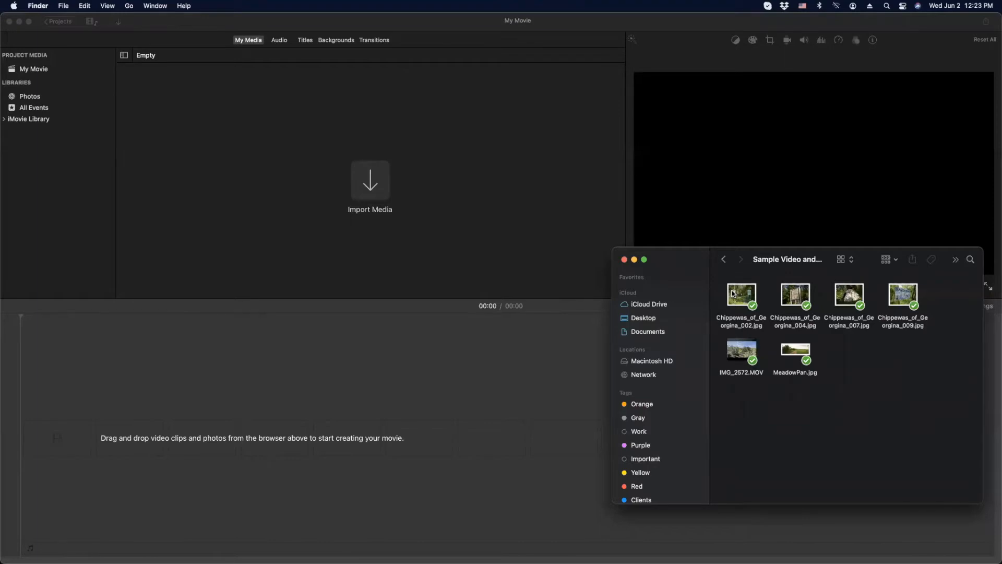
pyautogui.click(735, 295)
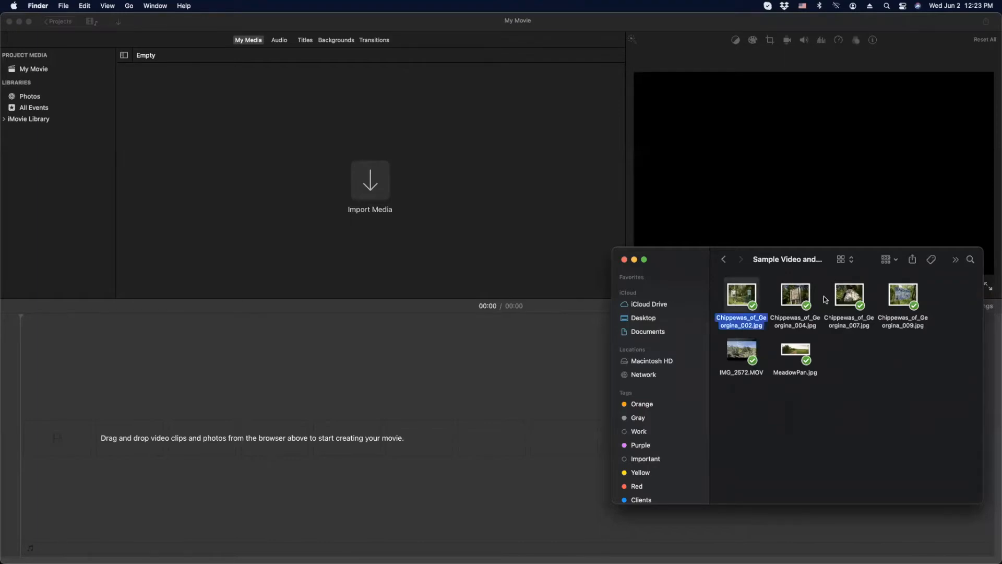
pyautogui.keyDown('super'); pyautogui.click(803, 350); pyautogui.keyUp('super')
pyautogui.keyDown('super'); pyautogui.click(794, 291); pyautogui.keyUp('super')
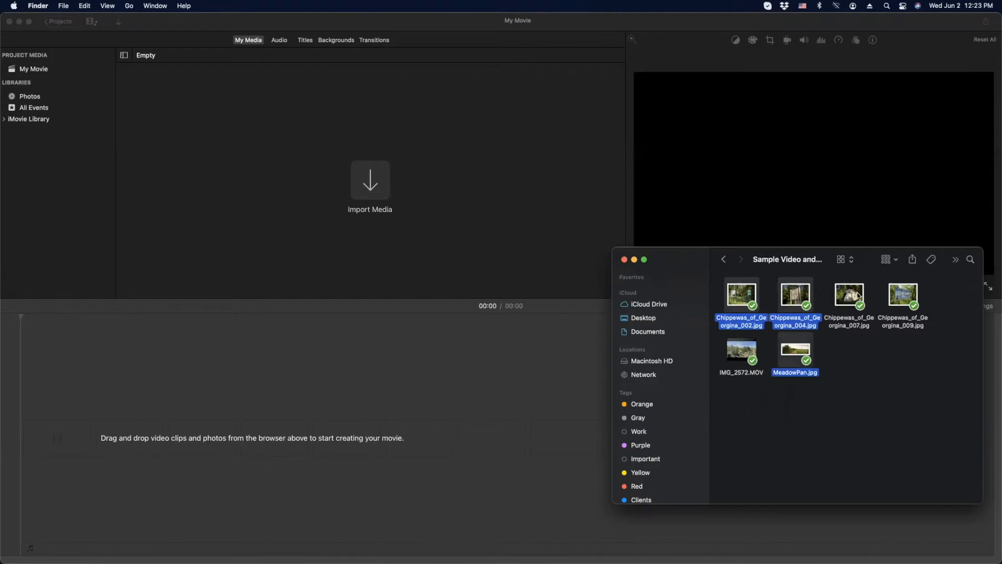
pyautogui.keyDown('super'); pyautogui.click(858, 295); pyautogui.keyUp('super')
pyautogui.keyDown('super'); pyautogui.click(914, 298); pyautogui.keyUp('super')
pyautogui.keyDown('super'); pyautogui.click(733, 347); pyautogui.keyUp('super')
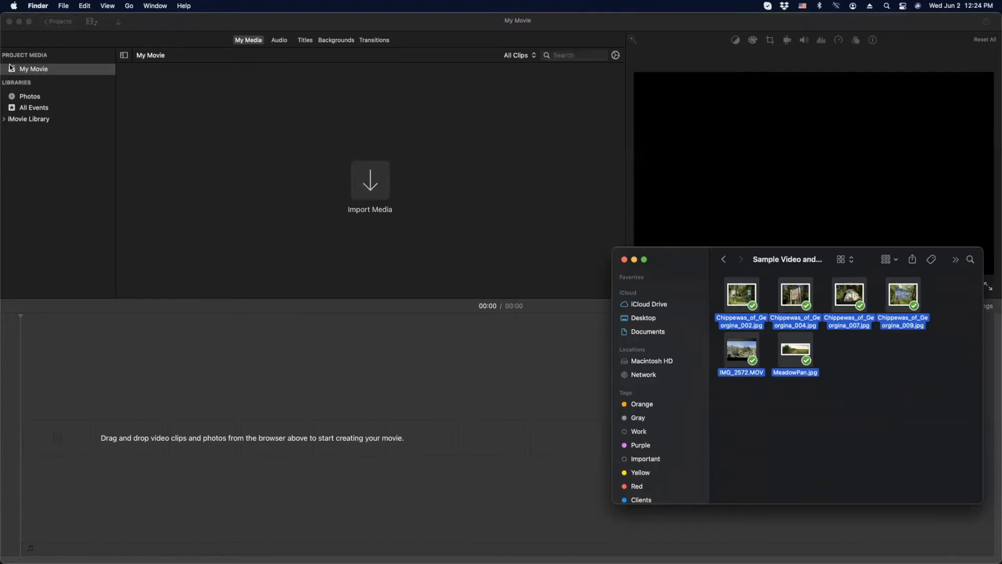
pyautogui.click(15, 70)
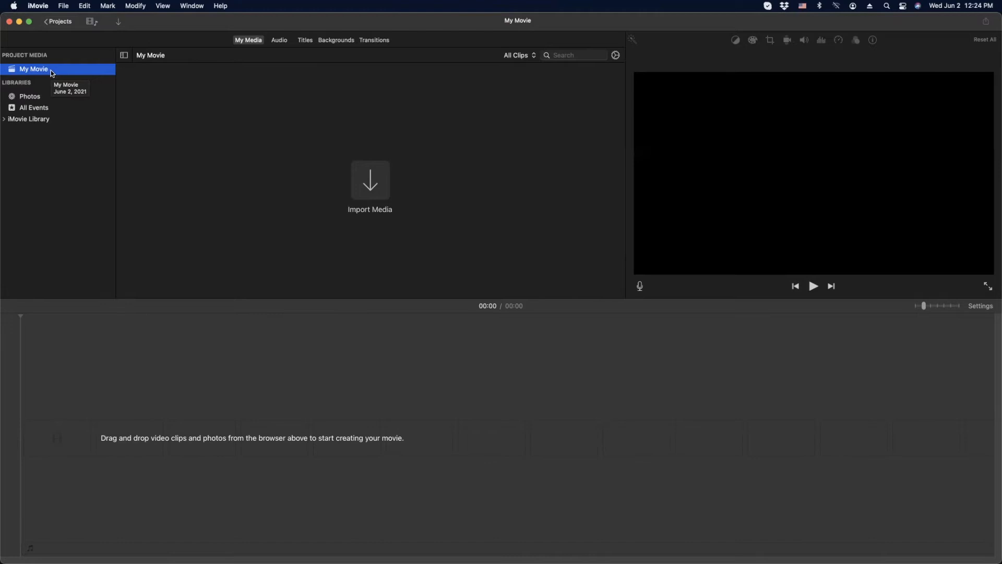
pyautogui.hotkey('ctrl', 'Up')
pyautogui.click(886, 411)
pyautogui.press('super+a')
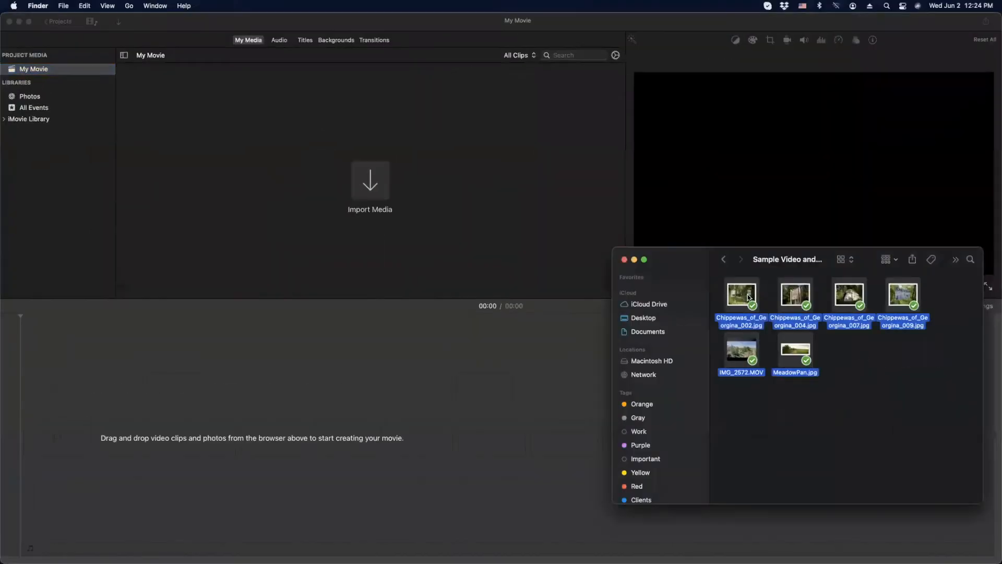
pyautogui.moveTo(745, 293); pyautogui.dragTo(305, 146)
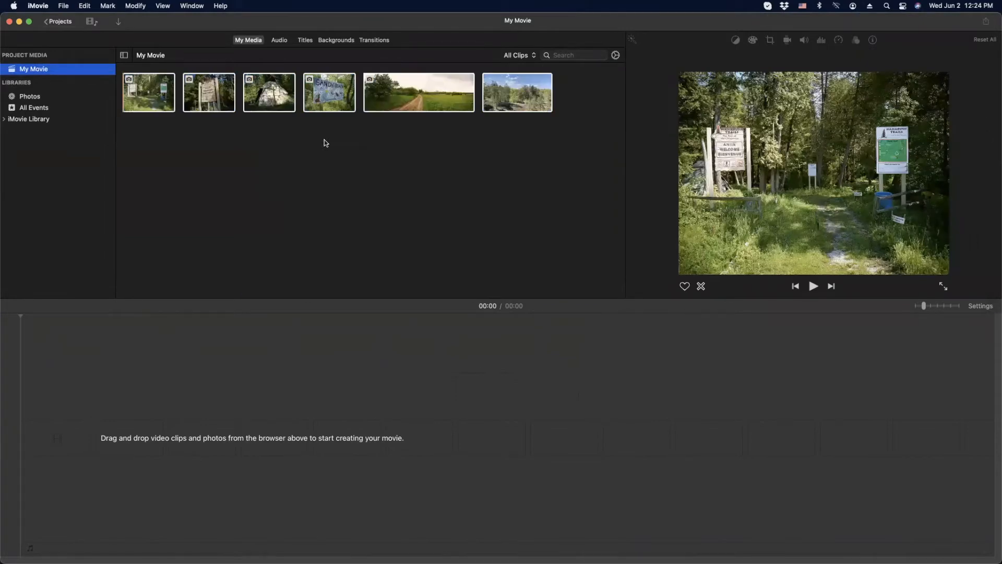
pyautogui.press('super+a')
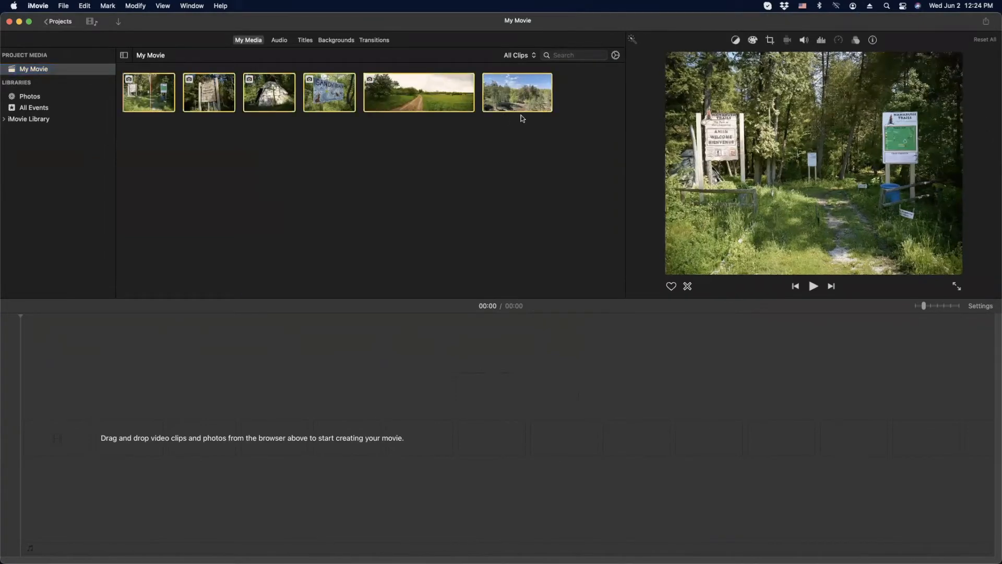
pyautogui.click(326, 159)
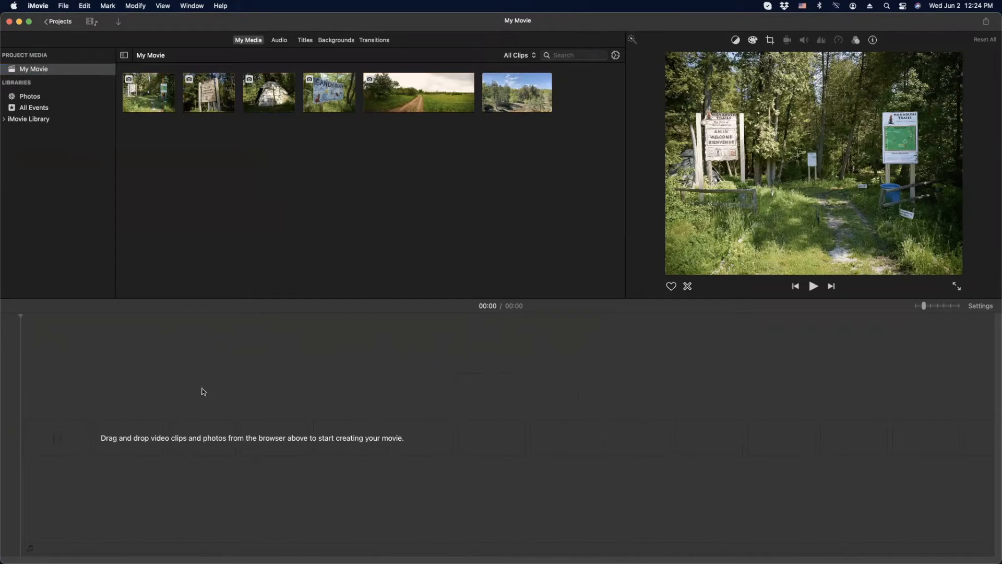
# Step: Add the trail entrance photo to the start of the timeline and lengthen its clip to about 4.6 seconds
pyautogui.click(153, 99)
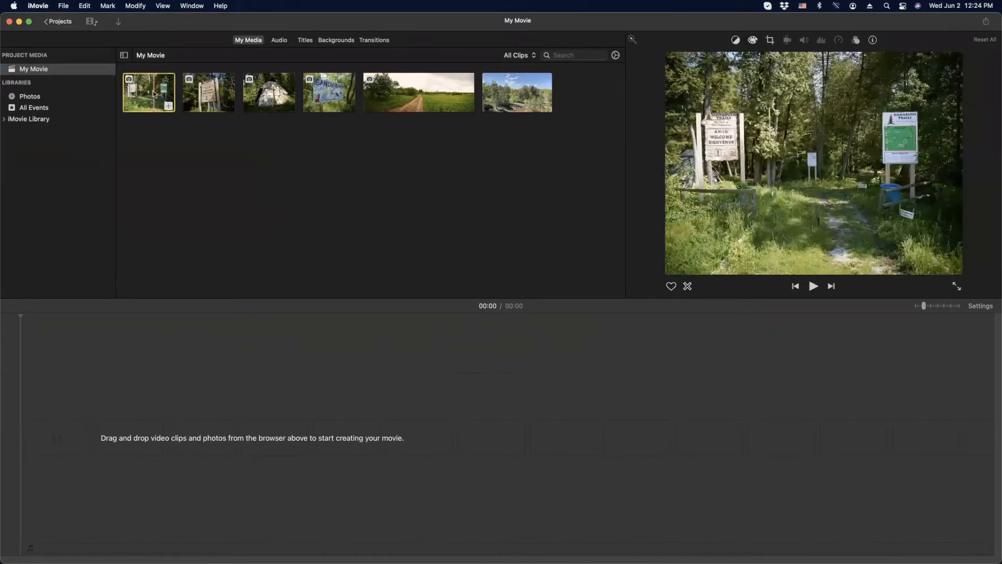
pyautogui.moveTo(141, 107); pyautogui.dragTo(86, 397)
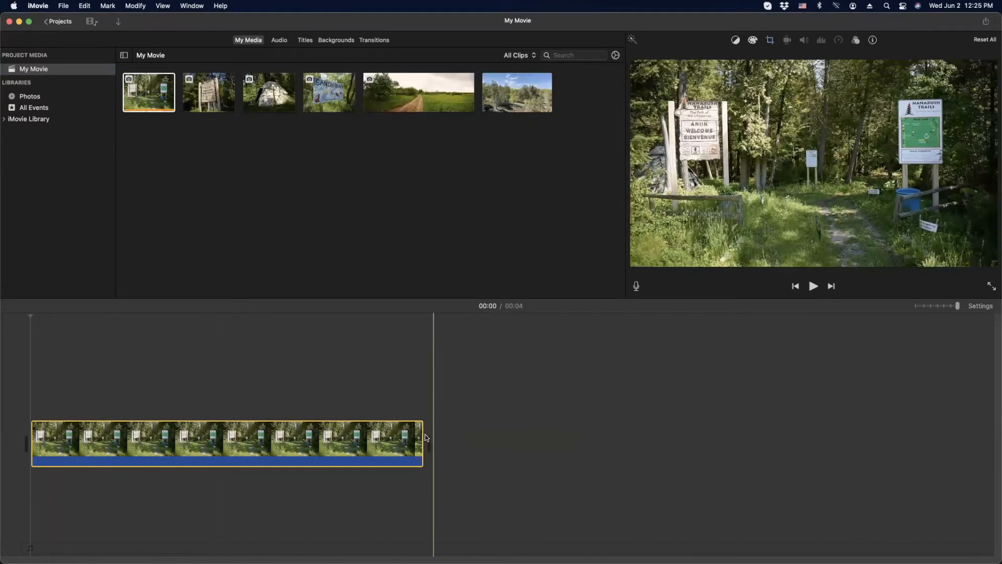
pyautogui.moveTo(422, 434); pyautogui.dragTo(481, 434)
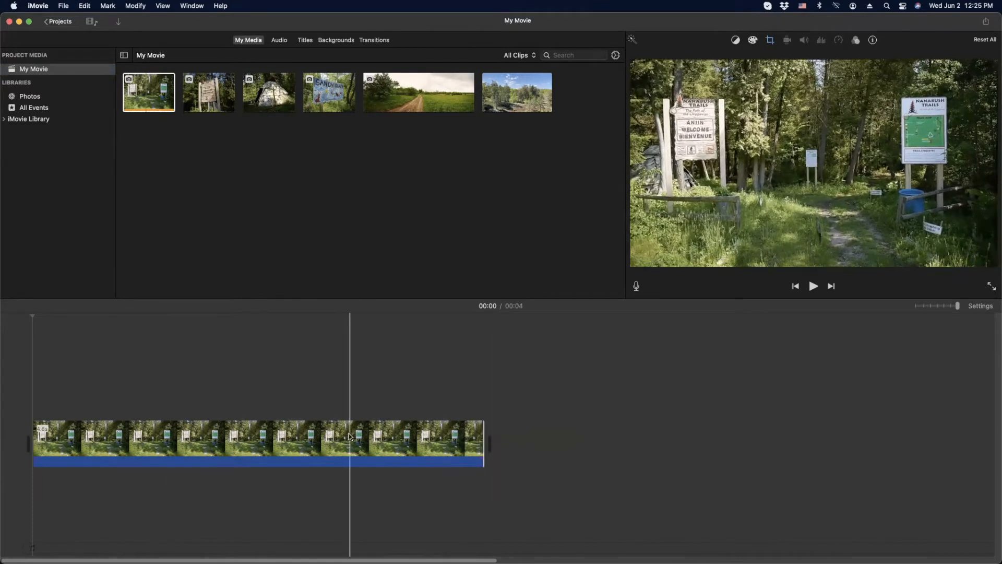
pyautogui.click(350, 436)
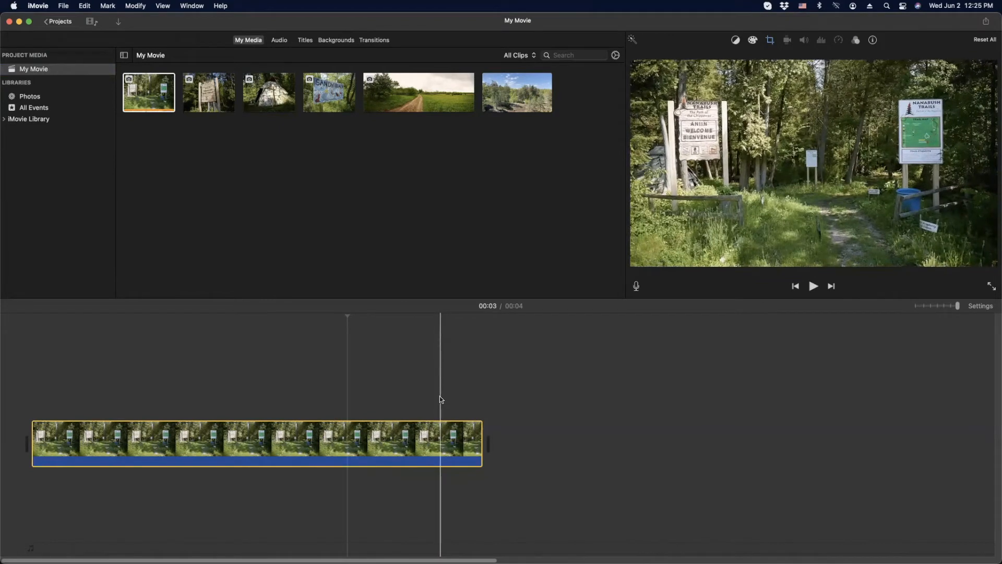
pyautogui.hscroll(1, 439, 399)
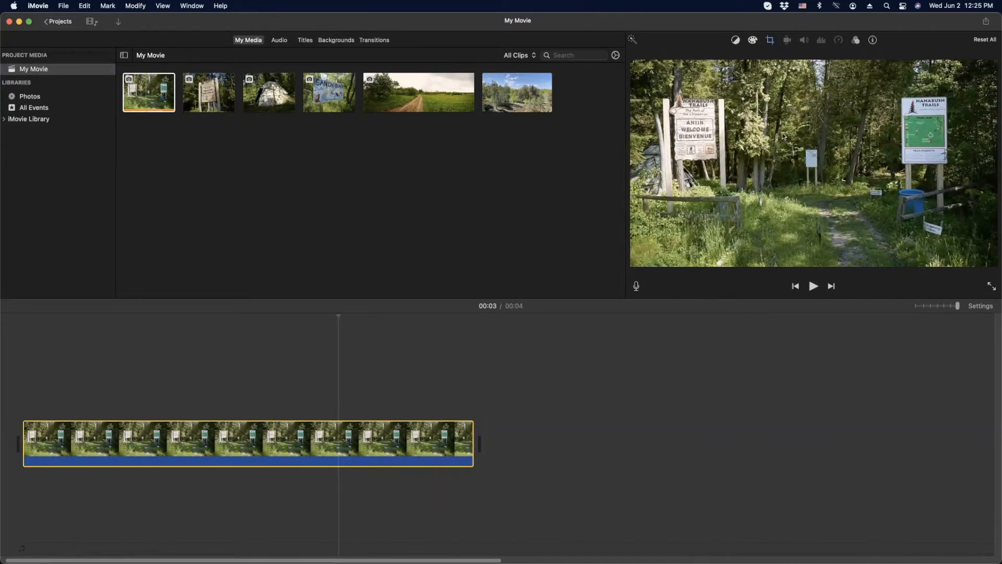
# Step: Shrink the clip's Ken Burns start frame and center it between the two trail signs, keeping the wider end frame, and preview the motion
pyautogui.click(770, 41)
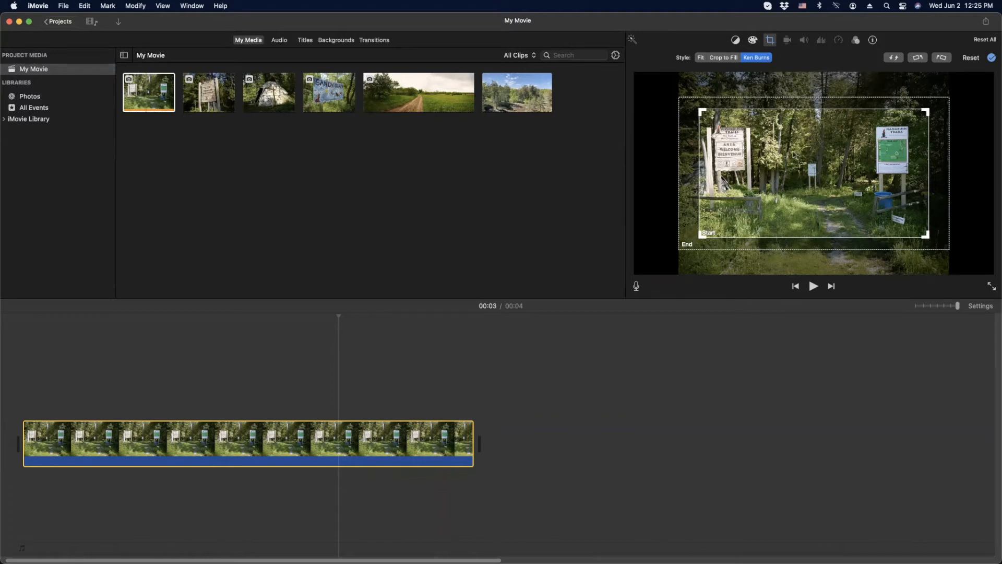
pyautogui.click(687, 147)
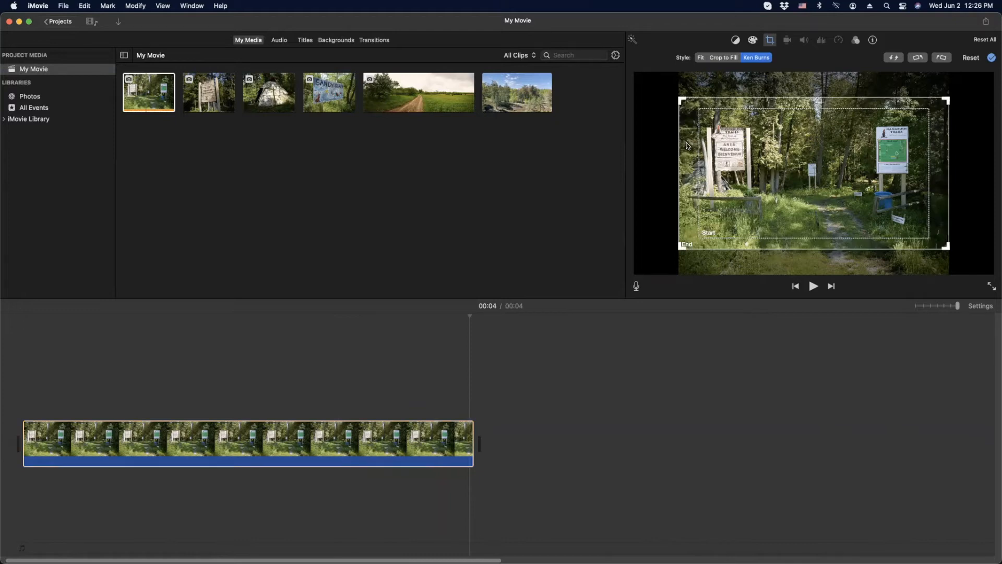
pyautogui.click(766, 202)
pyautogui.moveTo(699, 236); pyautogui.dragTo(751, 207)
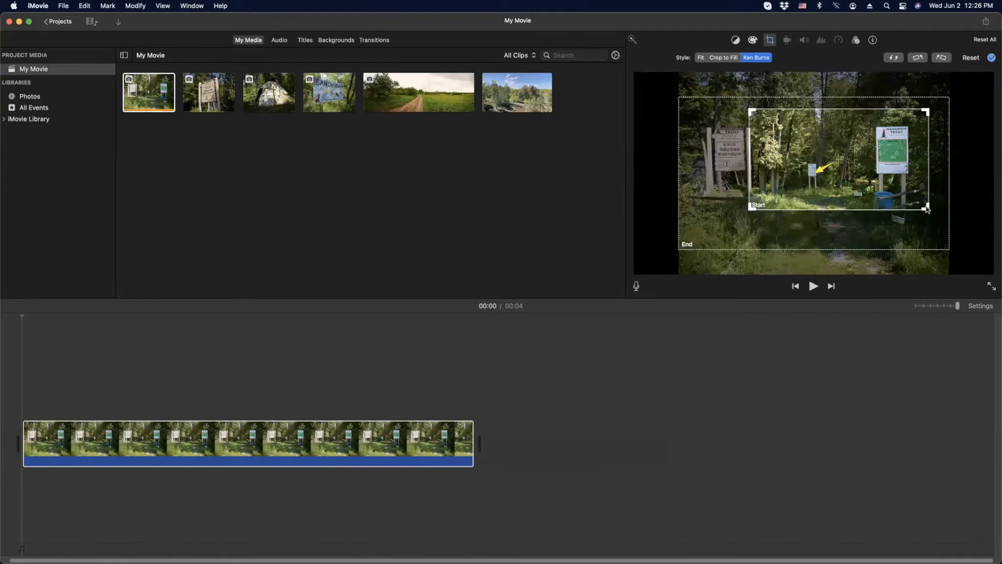
pyautogui.moveTo(926, 113); pyautogui.dragTo(838, 145)
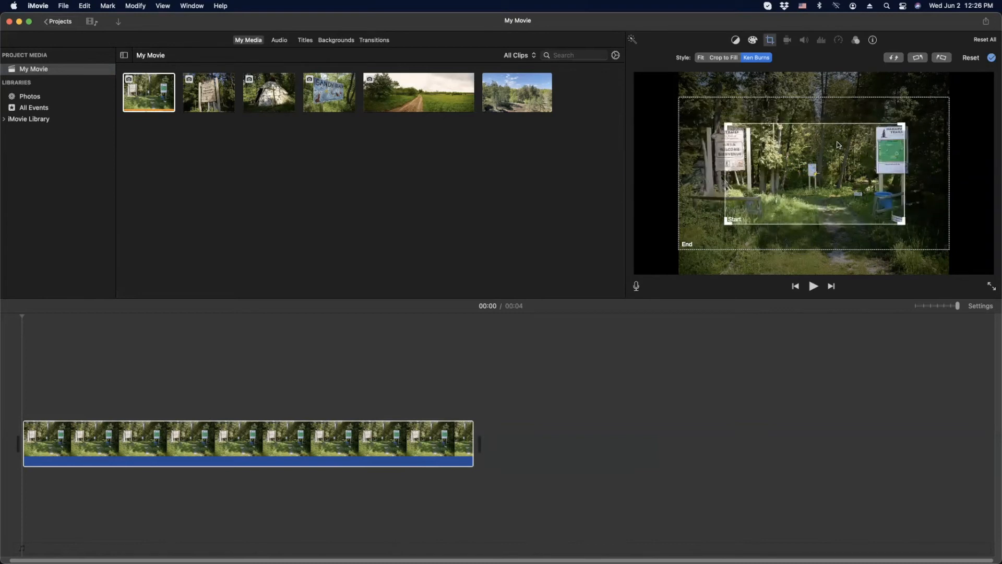
pyautogui.click(703, 146)
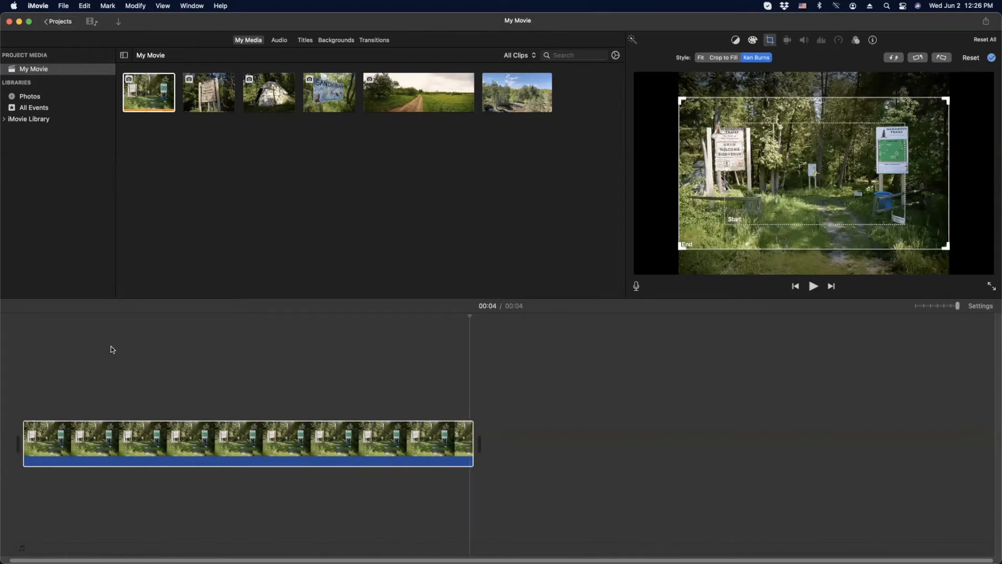
pyautogui.click(27, 334)
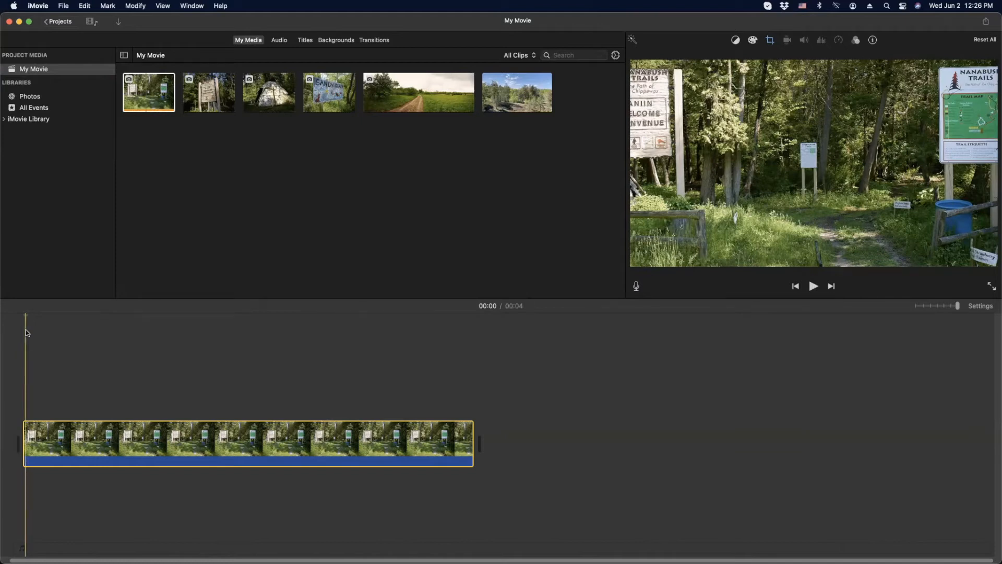
pyautogui.press('space')
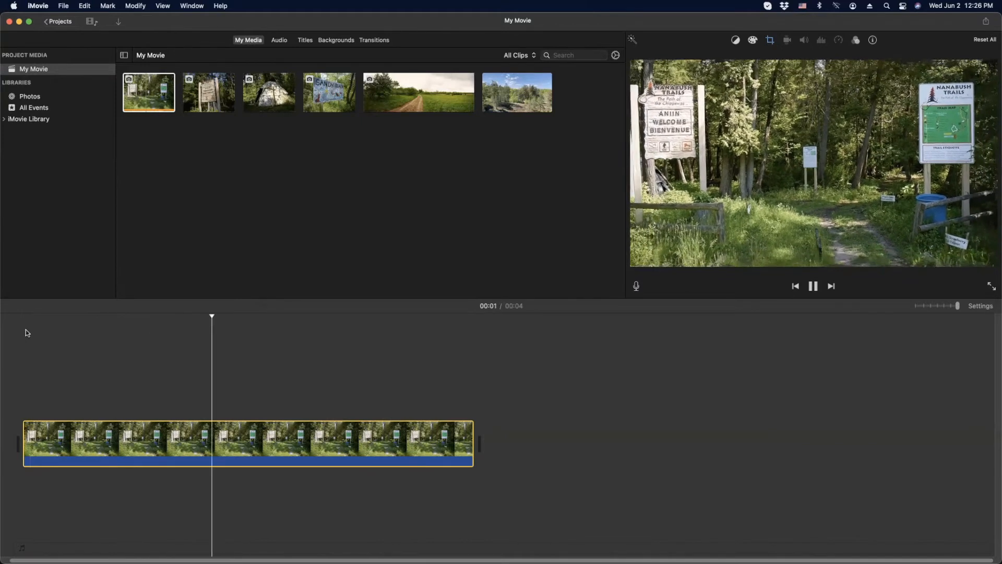
pyautogui.press('space')
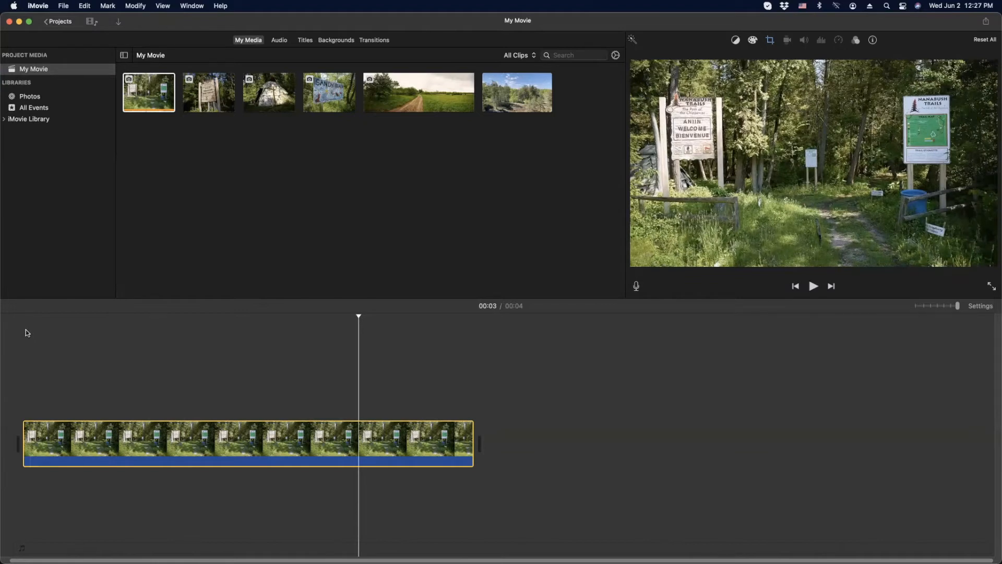
# Step: Append the welcome sign, birchbark lodge and Sandy Beach sign photos to the timeline in that order after the first clip
pyautogui.click(205, 98)
pyautogui.moveTo(203, 96); pyautogui.dragTo(448, 343)
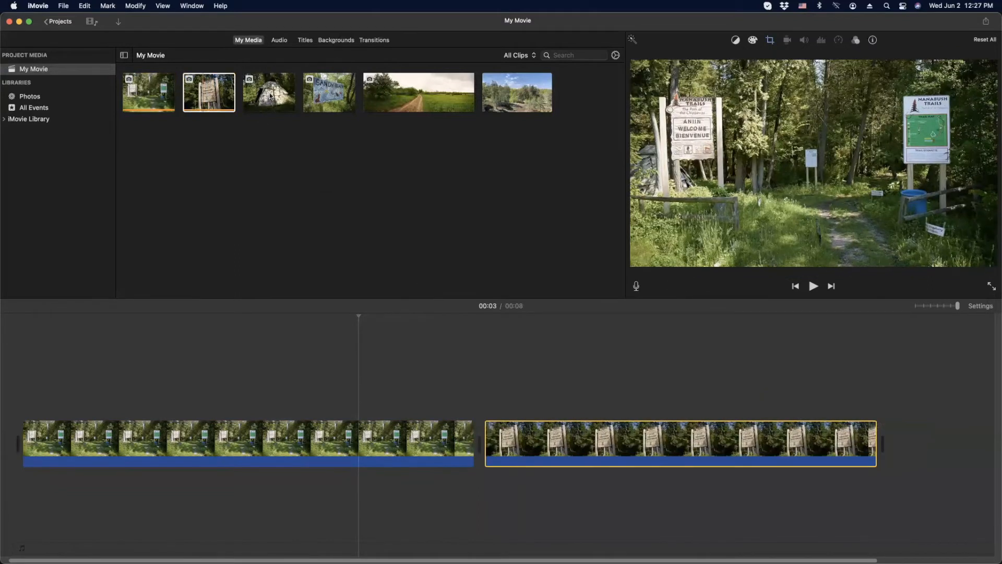
pyautogui.moveTo(282, 104); pyautogui.dragTo(918, 412)
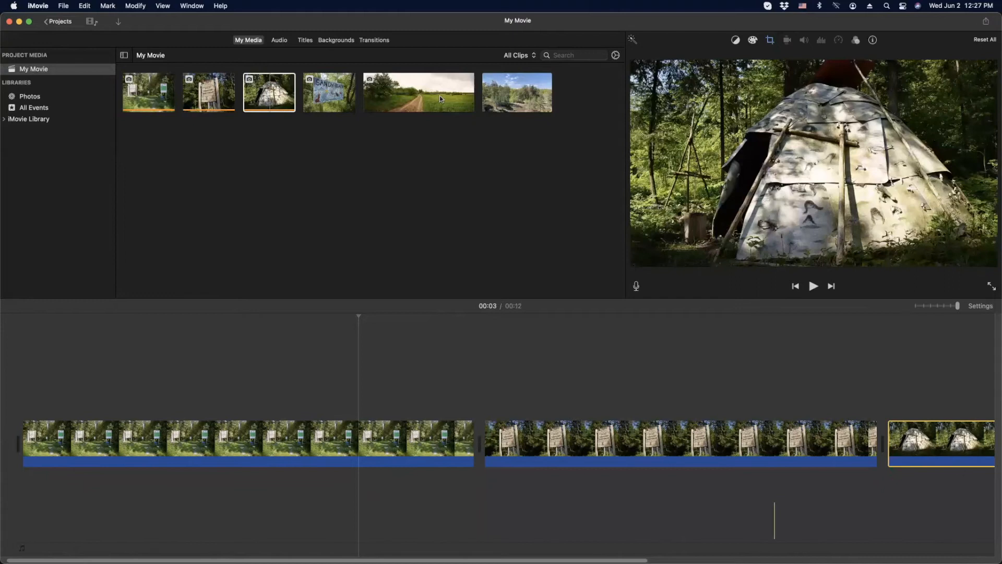
pyautogui.hscroll(3, 647, 357)
pyautogui.hscroll(10, 647, 357)
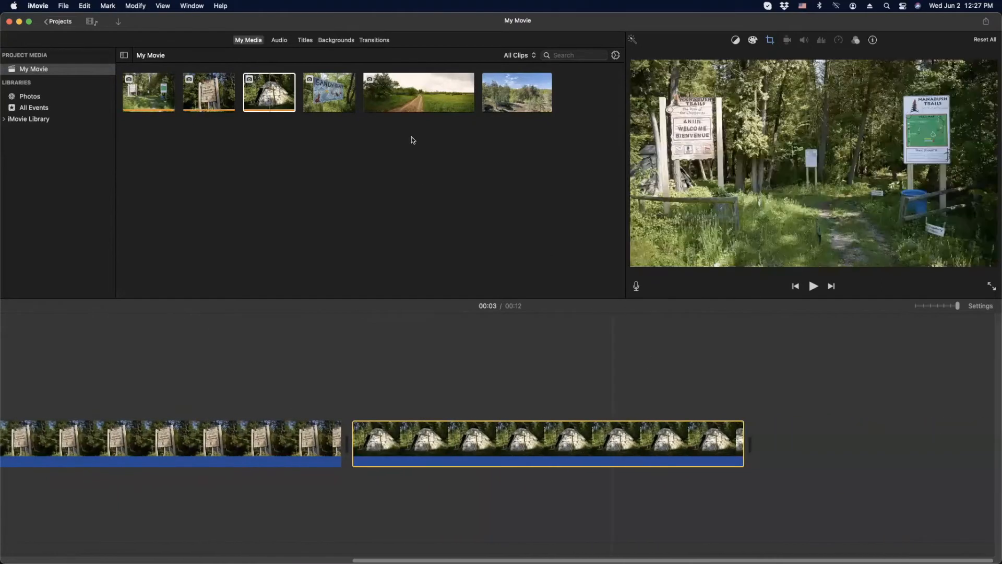
pyautogui.moveTo(329, 94); pyautogui.dragTo(760, 413)
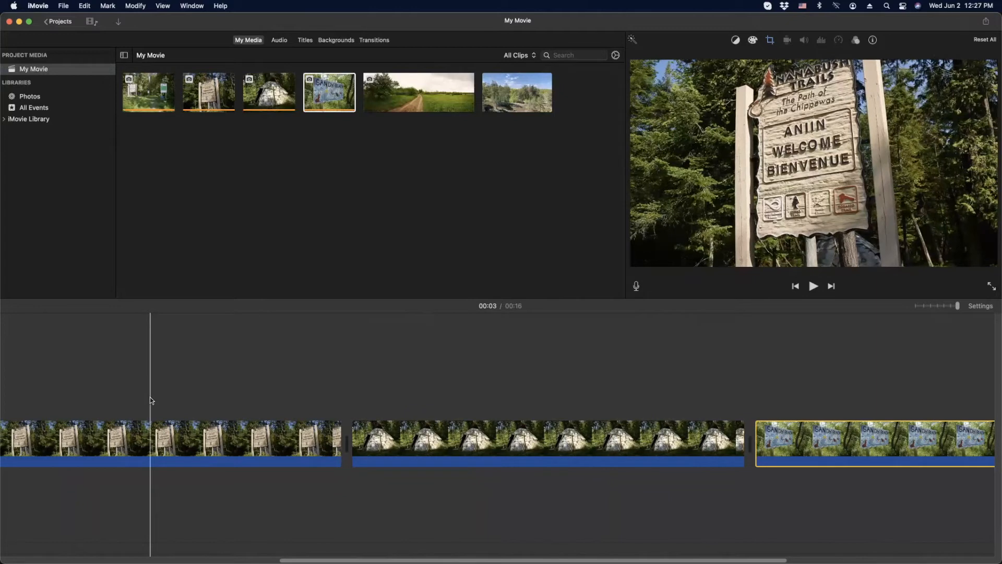
pyautogui.hscroll(-5, 140, 373)
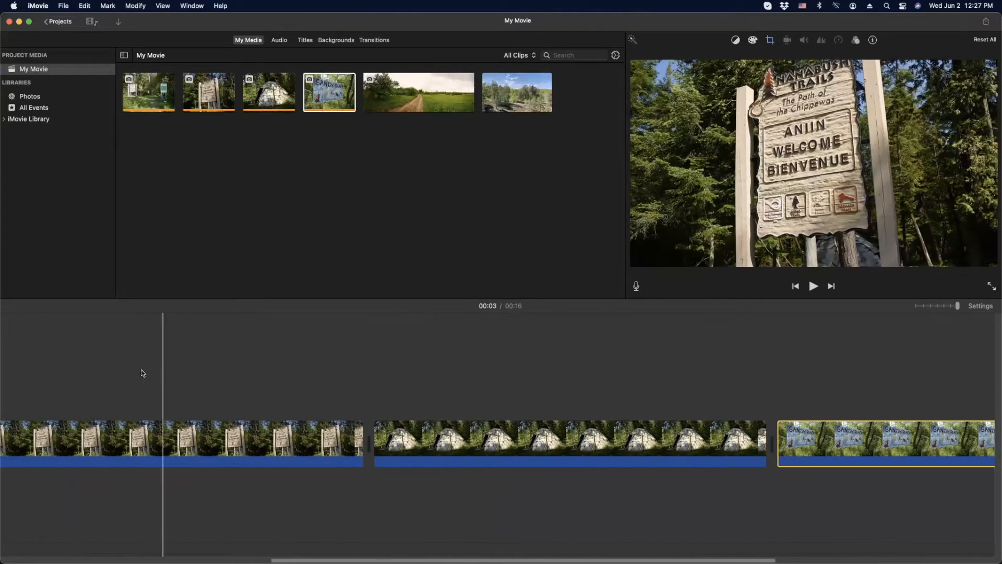
pyautogui.hscroll(-10, 141, 374)
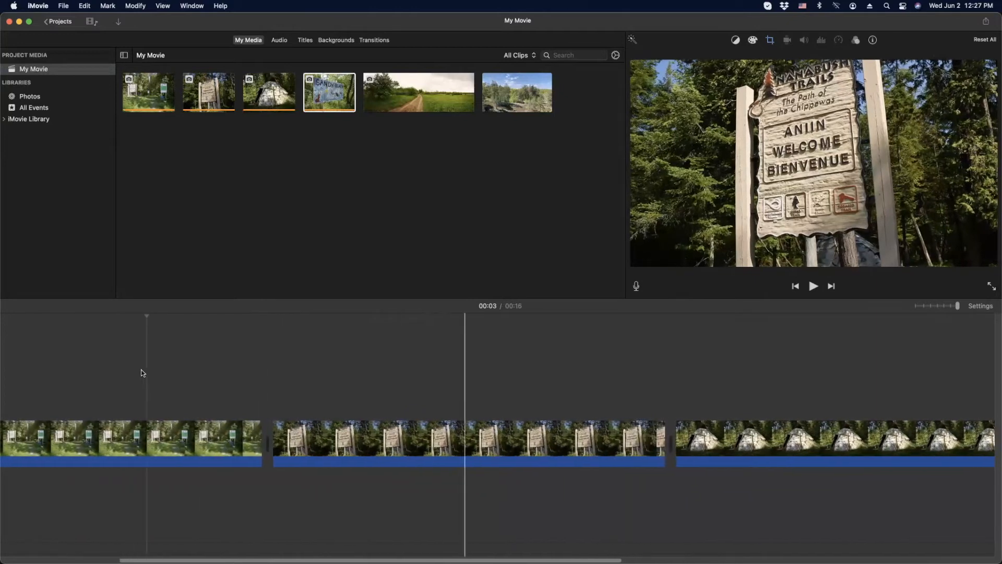
pyautogui.hscroll(-2, 141, 373)
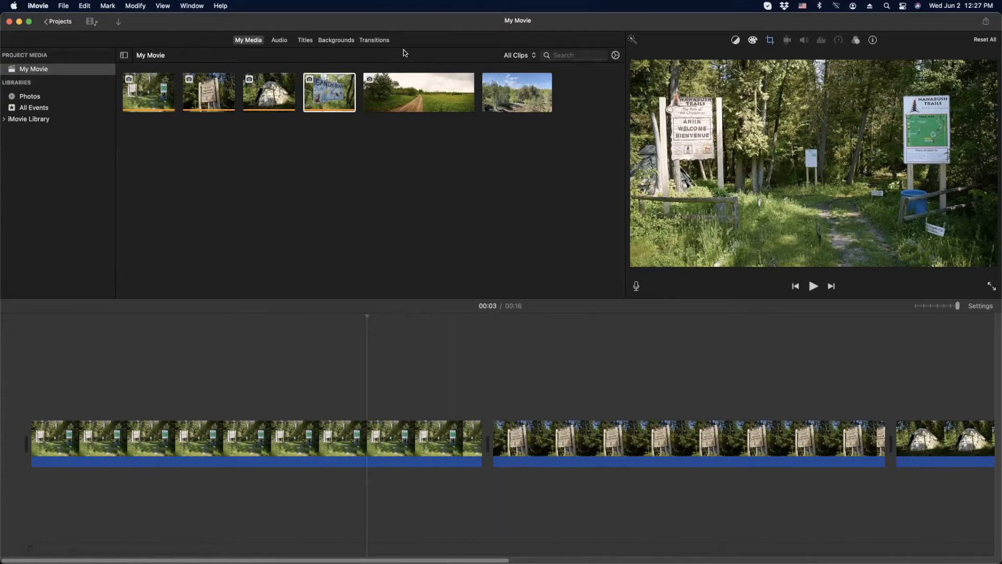
# Step: Add Cross Dissolve transitions before the first clip and between each pair of the four photo clips
pyautogui.click(374, 40)
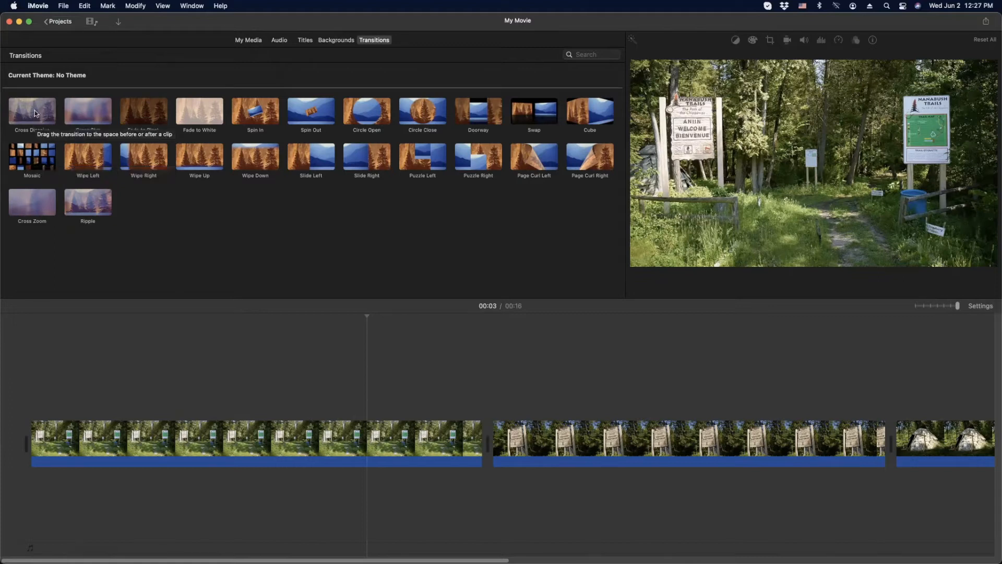
pyautogui.click(35, 111)
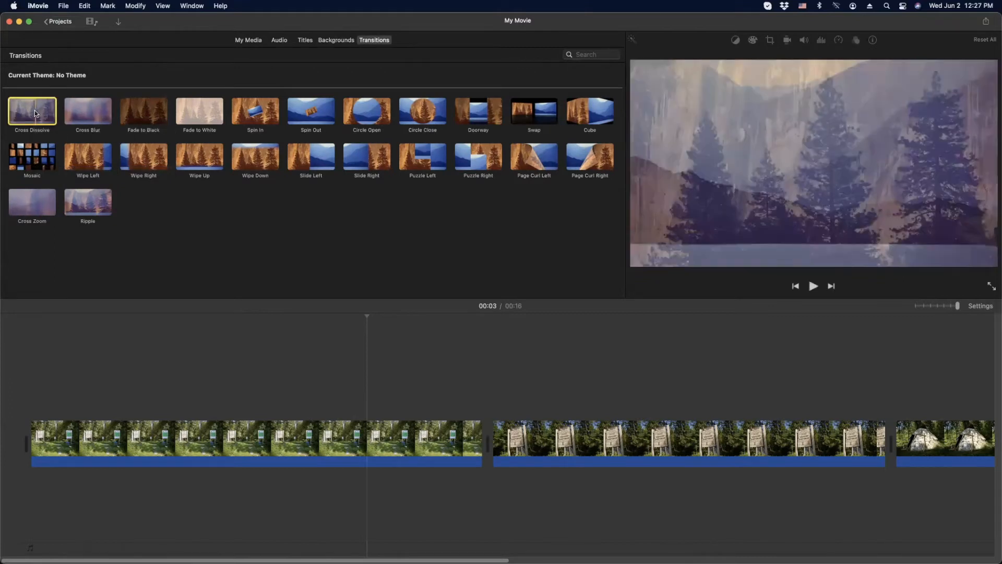
pyautogui.moveTo(31, 109); pyautogui.dragTo(8, 442)
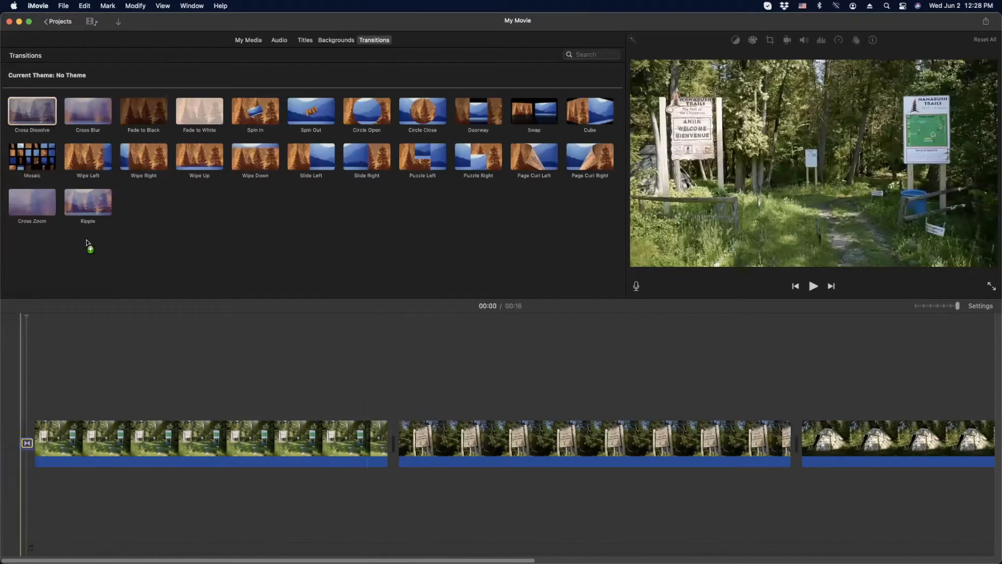
pyautogui.moveTo(32, 113); pyautogui.dragTo(653, 452)
pyautogui.hscroll(10, 756, 374)
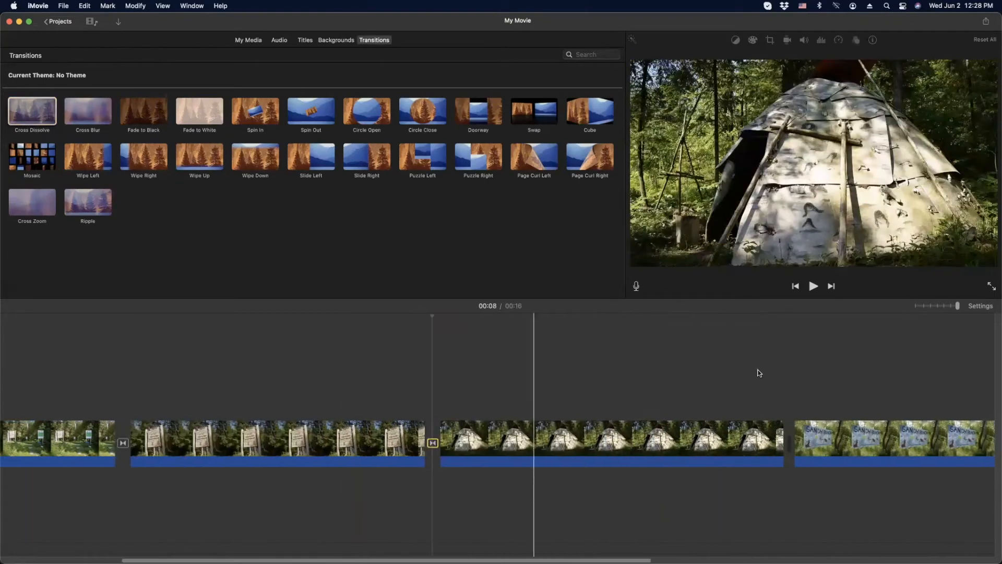
pyautogui.hscroll(5, 757, 373)
pyautogui.moveTo(27, 109); pyautogui.dragTo(390, 389)
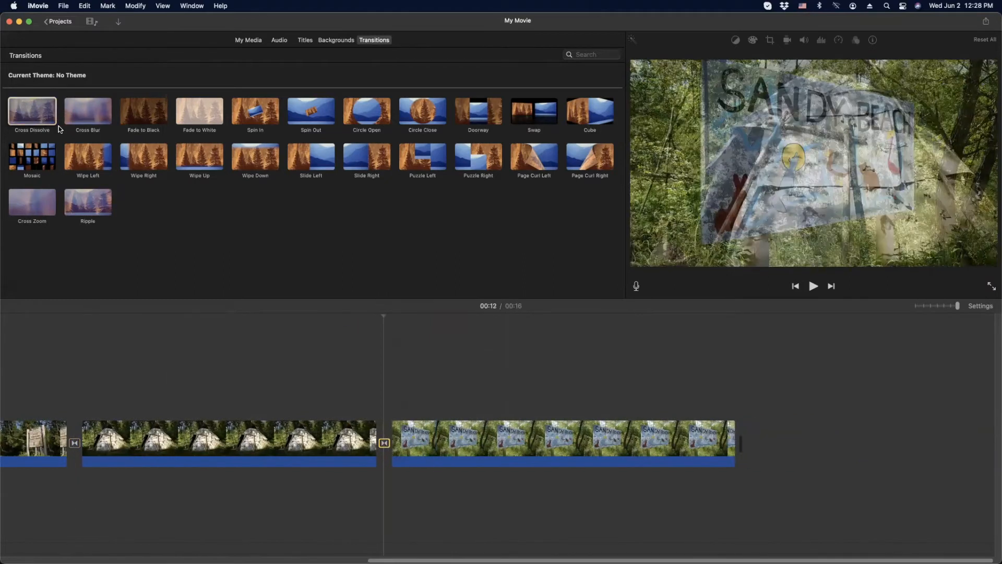
# Step: Add a Cross Dissolve transition to the end of the Sandy Beach sign clip
pyautogui.moveTo(26, 108); pyautogui.dragTo(719, 440)
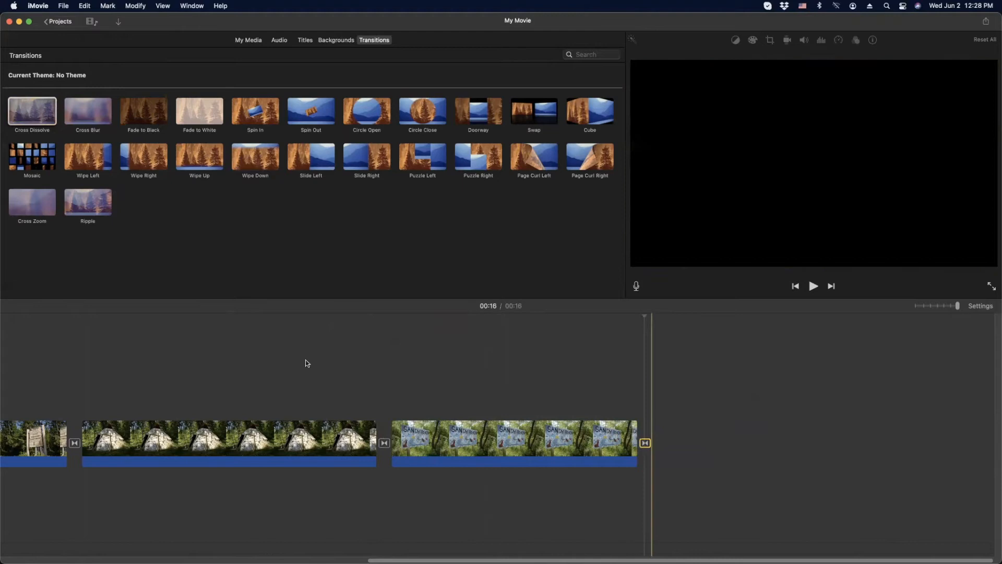
pyautogui.hscroll(-10, 290, 358)
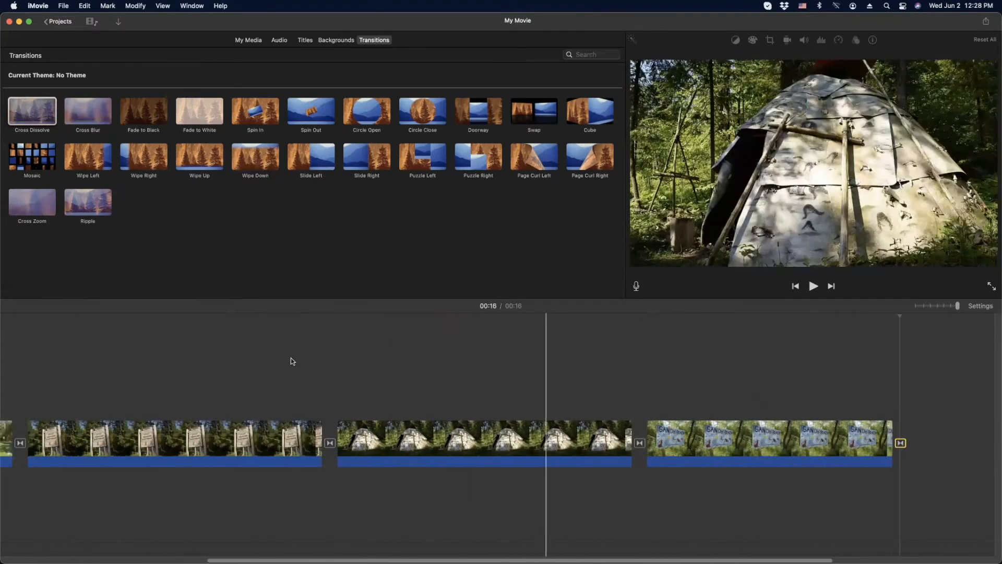
pyautogui.hscroll(-3, 291, 360)
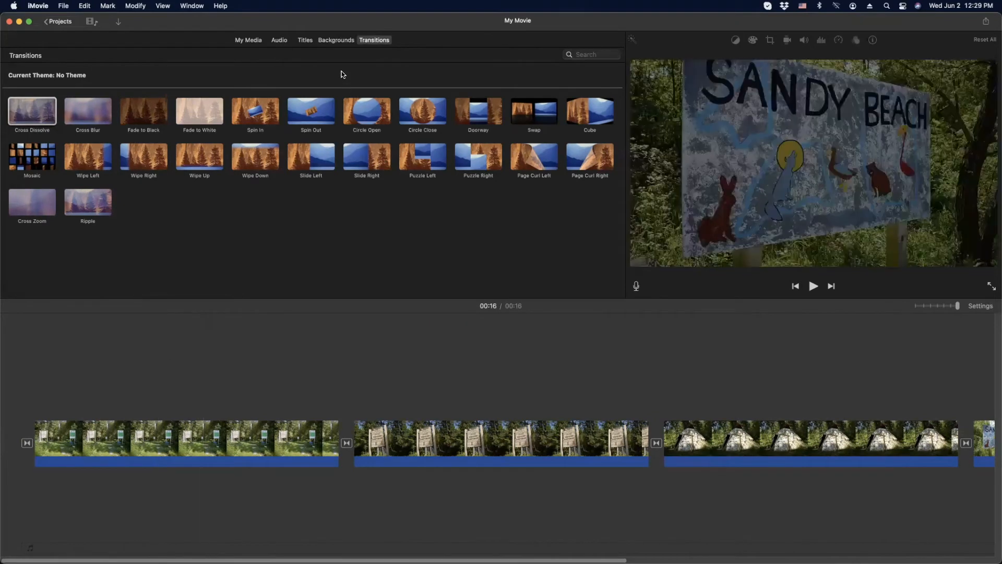
# Step: Add the Gradient - Black title over the first photo clip and shorten it to end just before that clip does
pyautogui.click(302, 41)
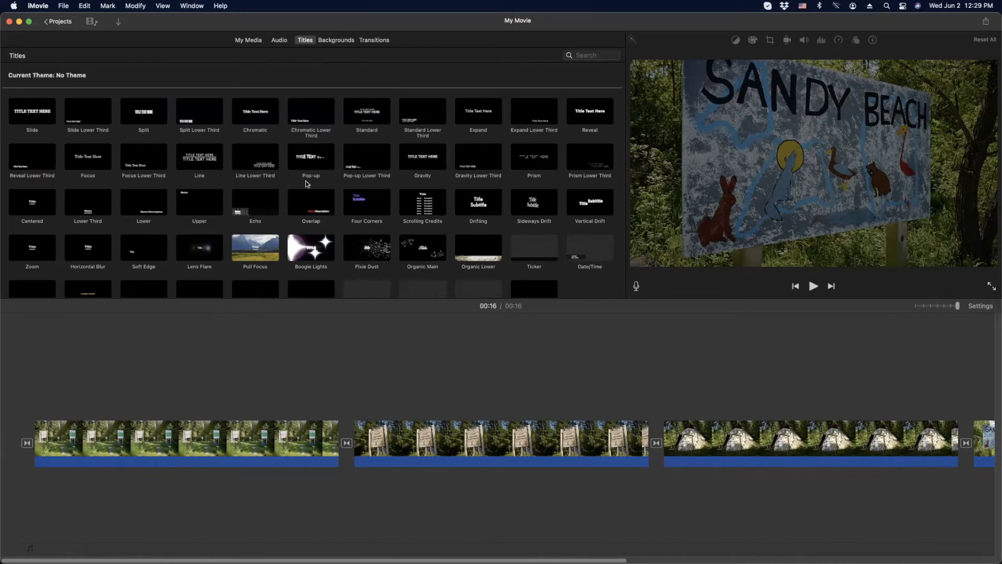
pyautogui.click(466, 158)
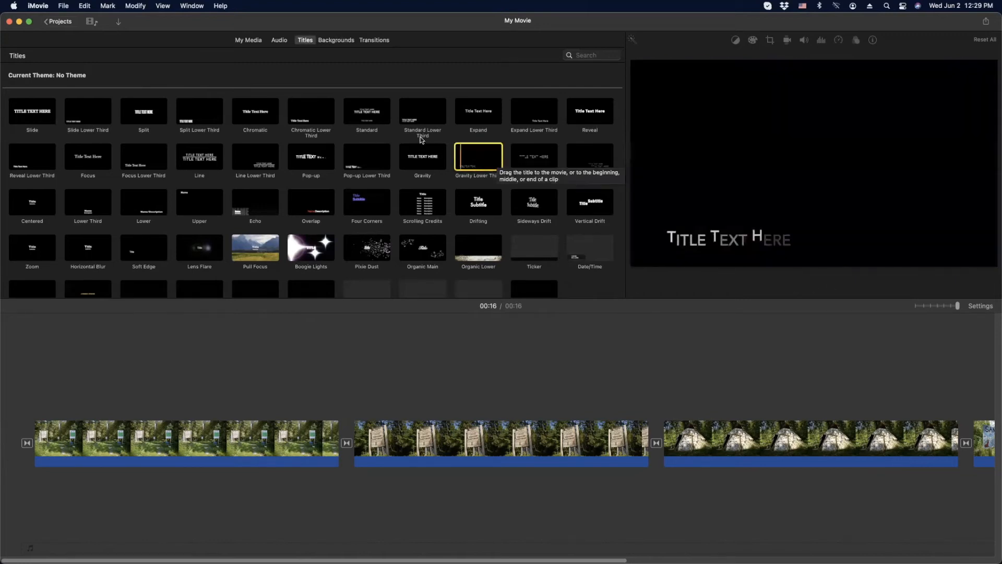
pyautogui.click(301, 120)
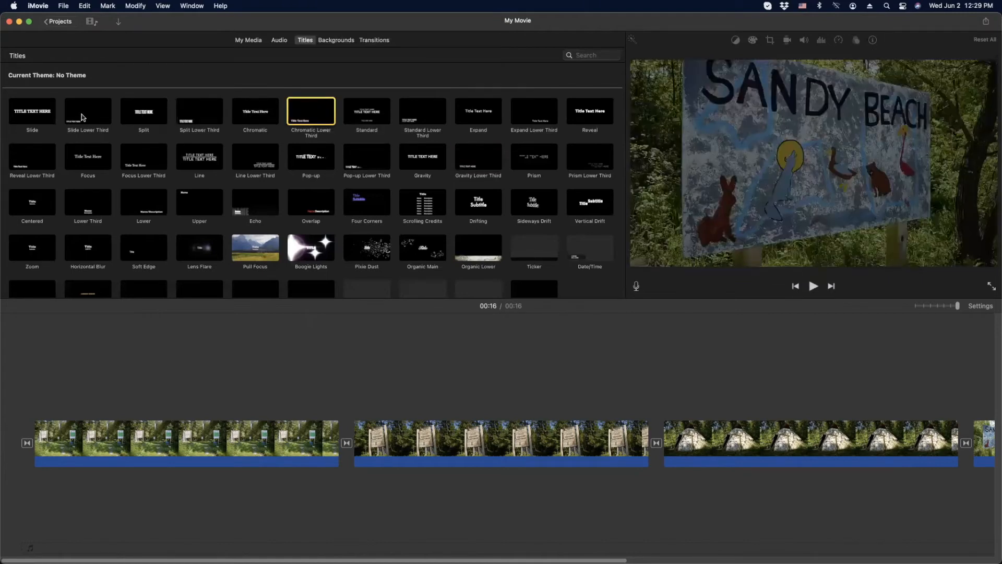
pyautogui.click(40, 159)
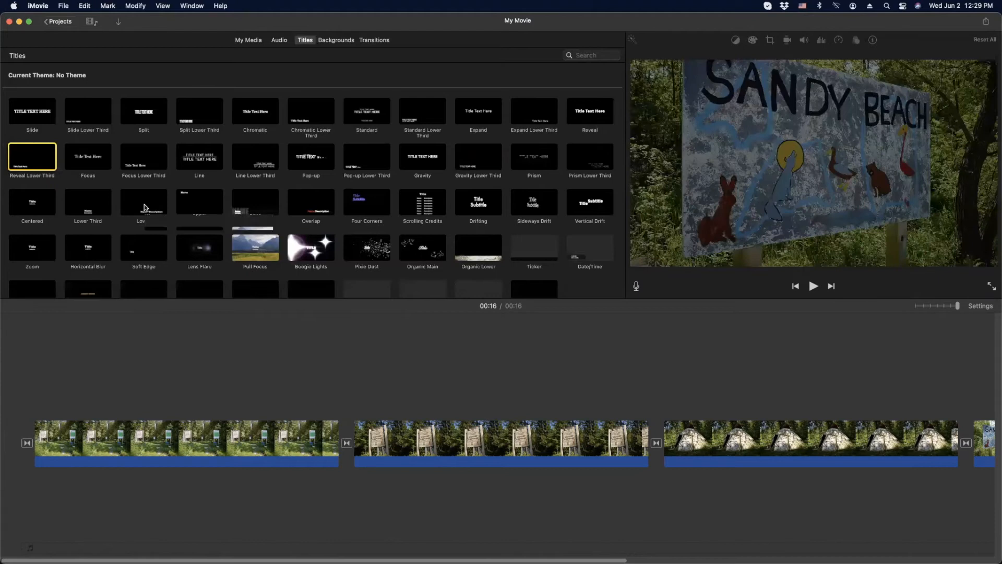
pyautogui.scroll(-2, 135, 220)
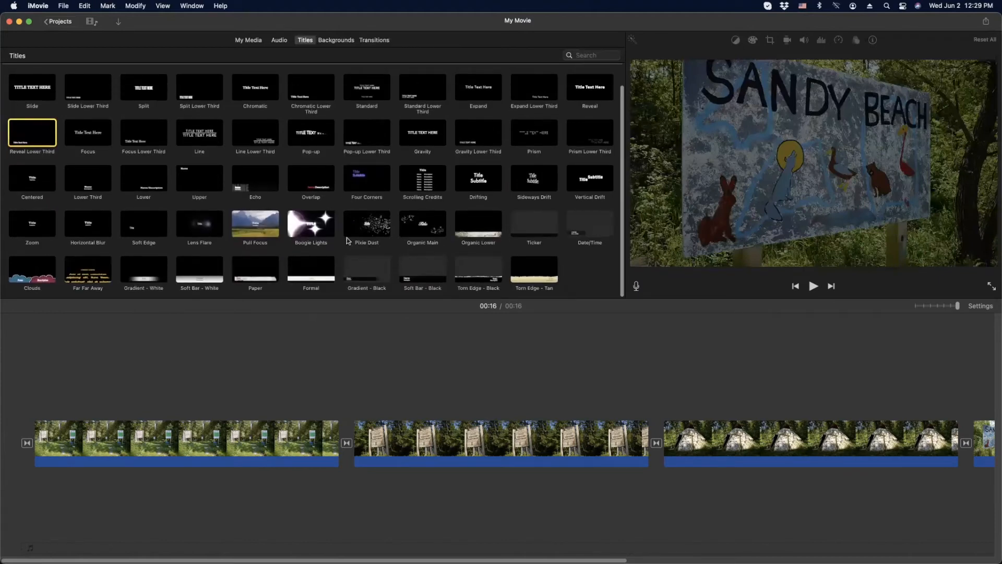
pyautogui.click(362, 274)
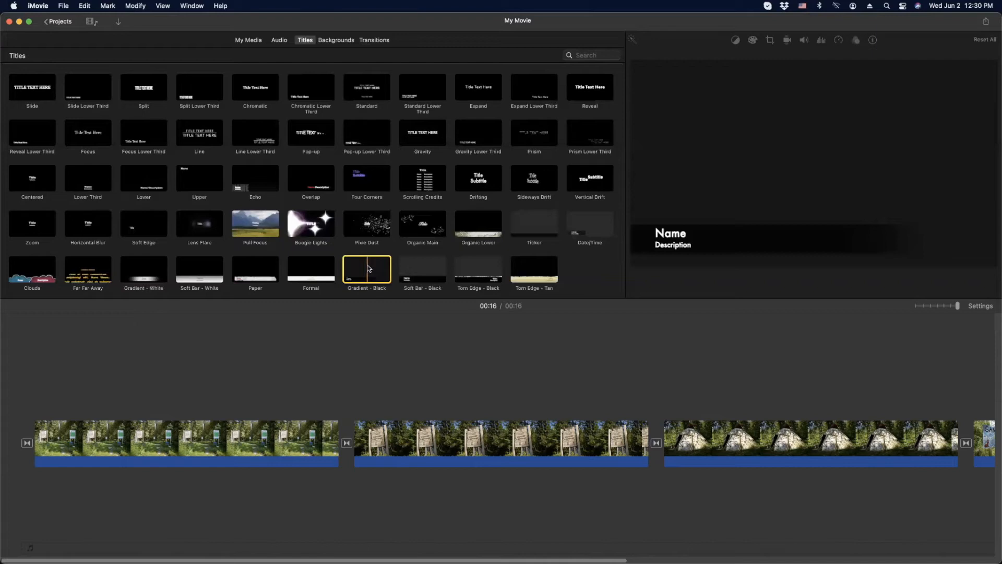
pyautogui.moveTo(368, 269); pyautogui.dragTo(36, 408)
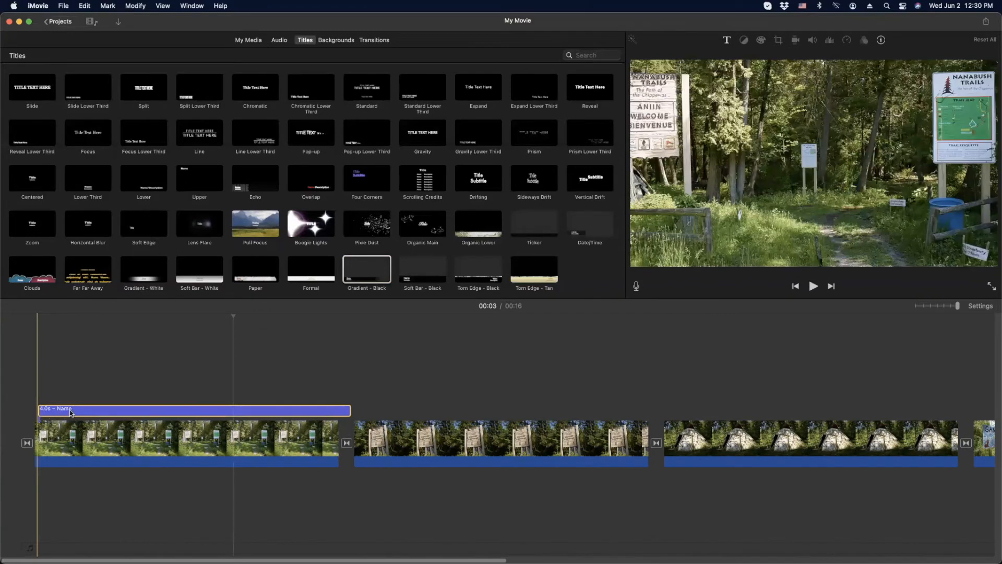
pyautogui.click(292, 410)
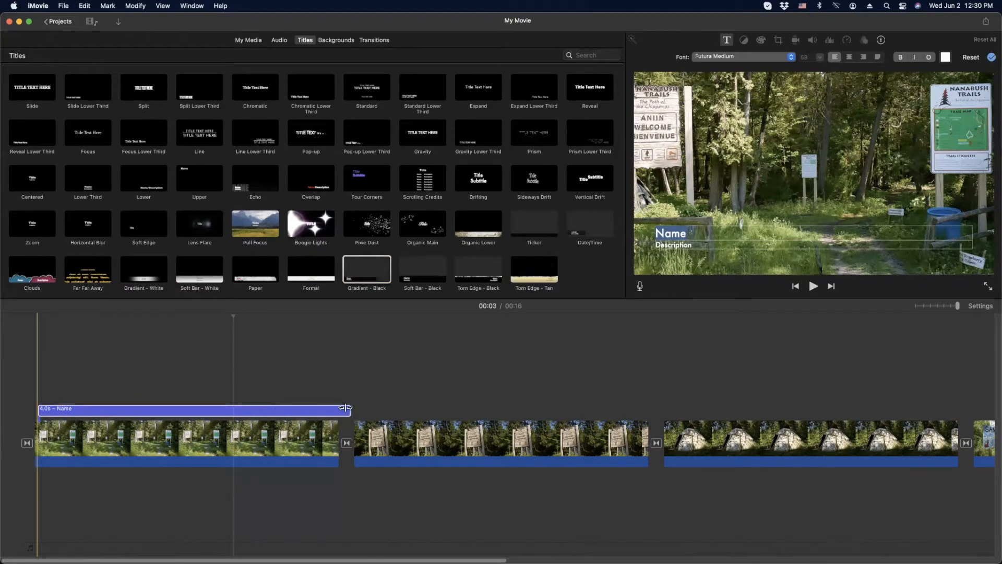
pyautogui.moveTo(351, 409)
pyautogui.mouseDown()
pyautogui.moveTo(323, 410)
pyautogui.moveTo(333, 409)
pyautogui.mouseUp()
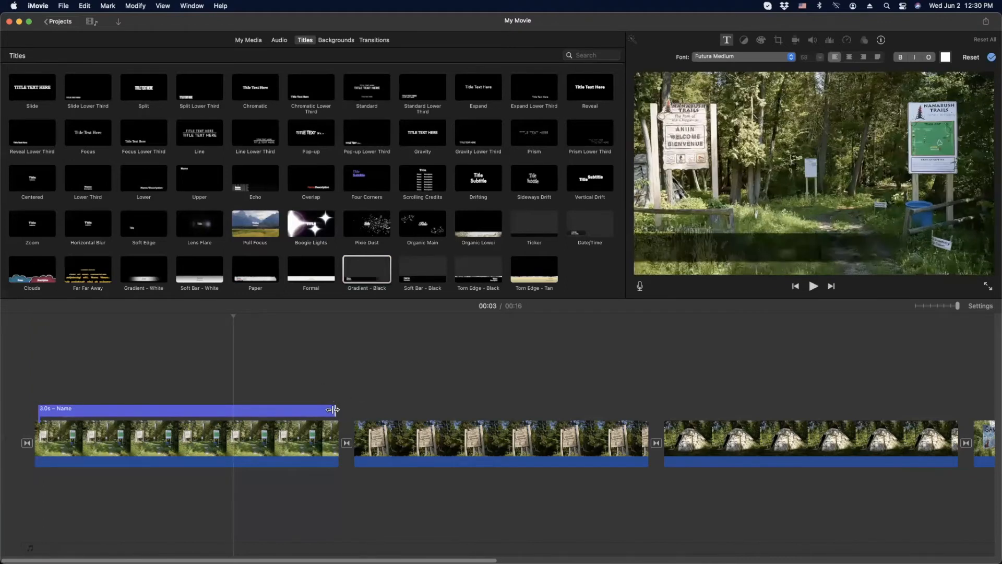
# Step: Set the title text to "Welcome to Georgina Island" with the description "Storytelling Project" and apply it
pyautogui.click(133, 408)
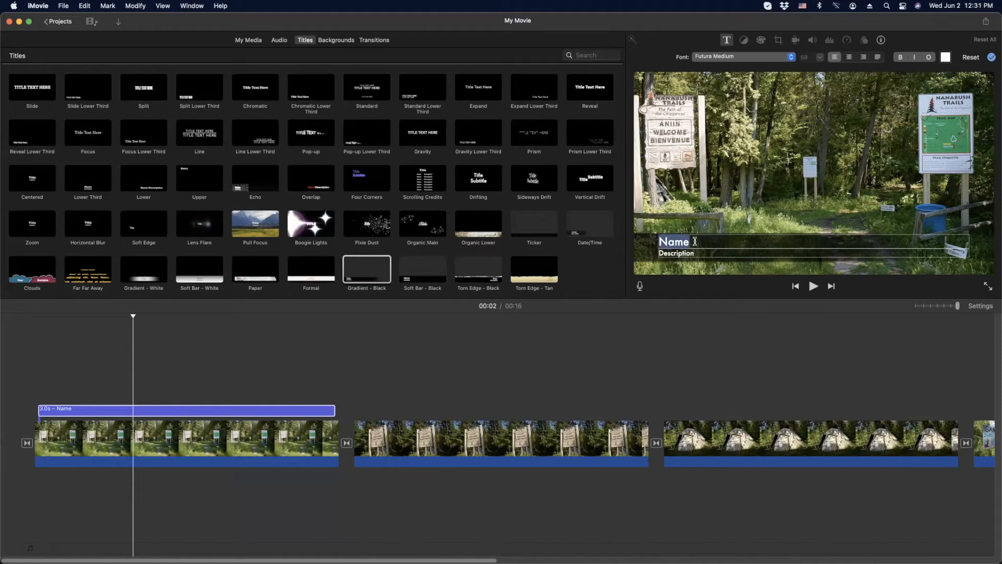
pyautogui.write('Welcome to Georgina')
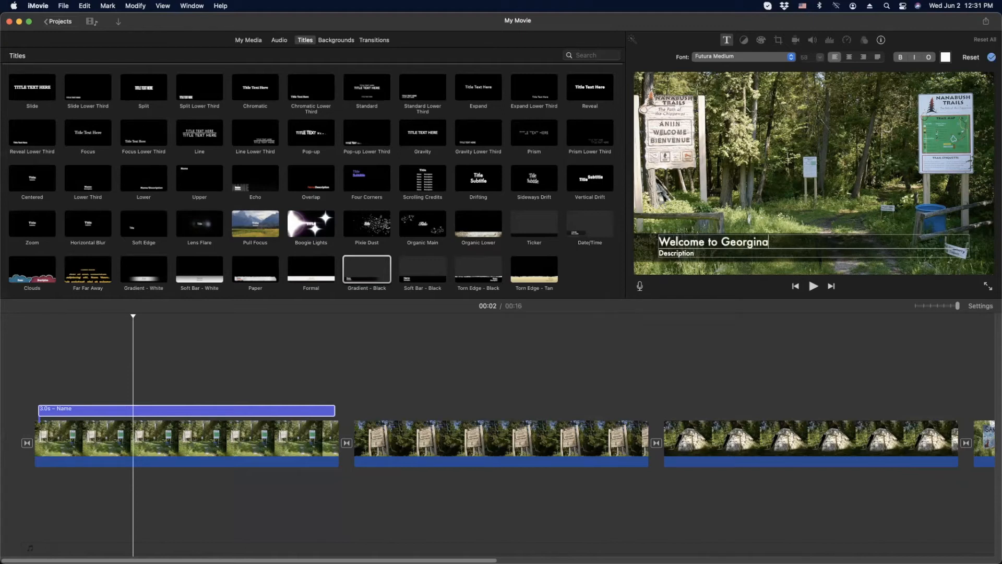
pyautogui.write(' Island')
pyautogui.doubleClick(689, 254)
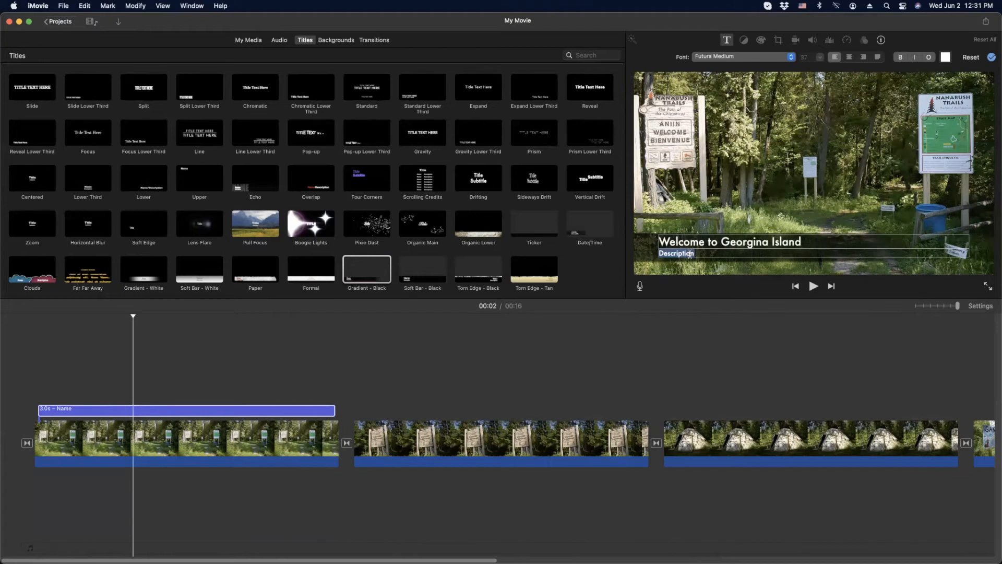
pyautogui.write('Storytelling Project')
pyautogui.click(991, 57)
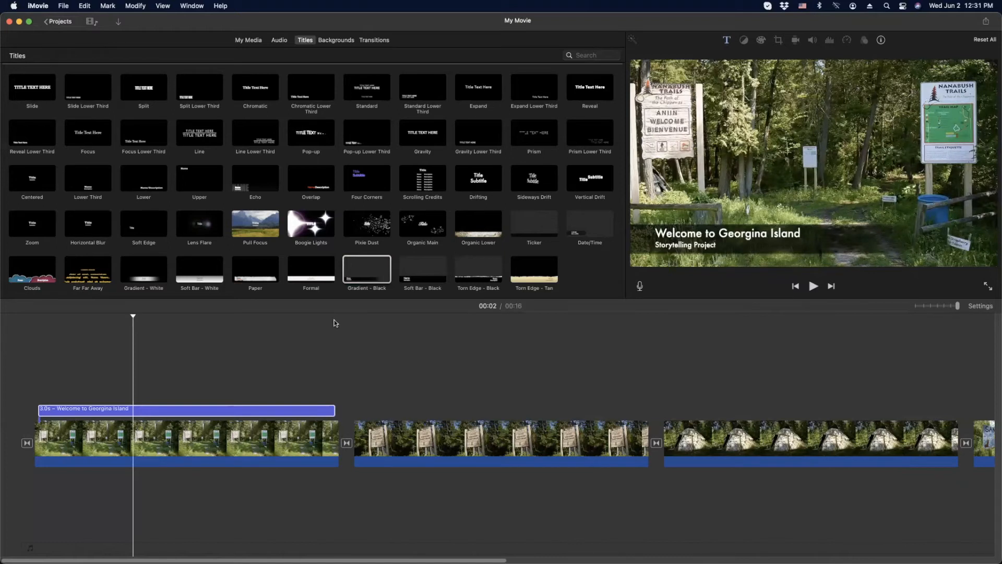
# Step: Play the movie from the beginning through the second clip to check the opening title
pyautogui.click(27, 323)
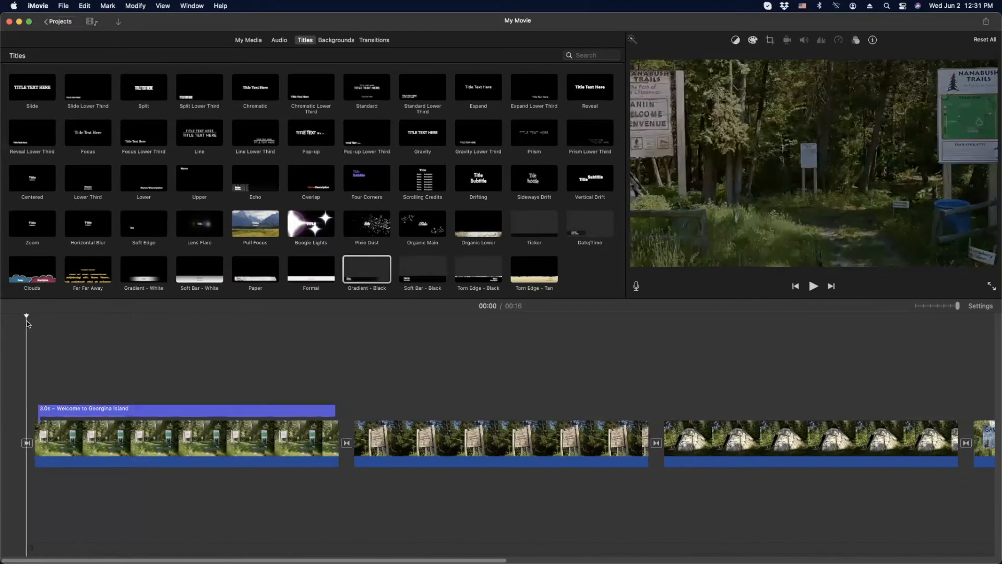
pyautogui.press('space')
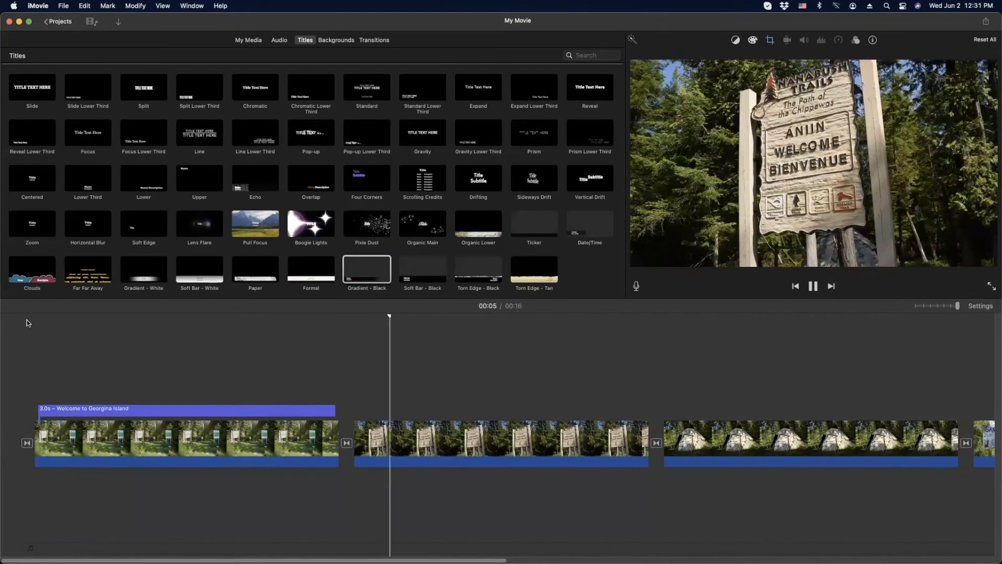
pyautogui.press('space')
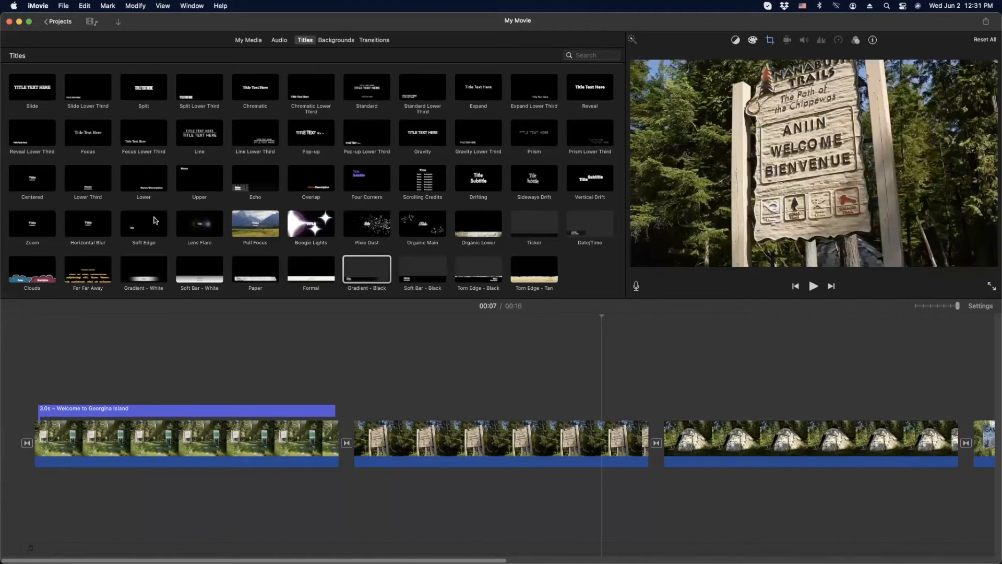
pyautogui.scroll(2, 155, 220)
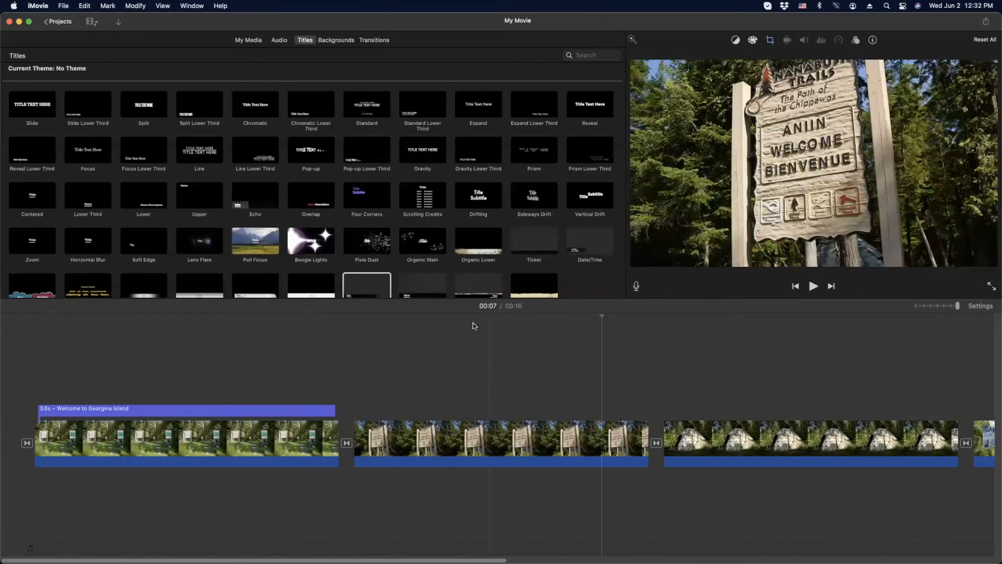
# Step: Show the Ambience category of the sound effects library
pyautogui.click(279, 40)
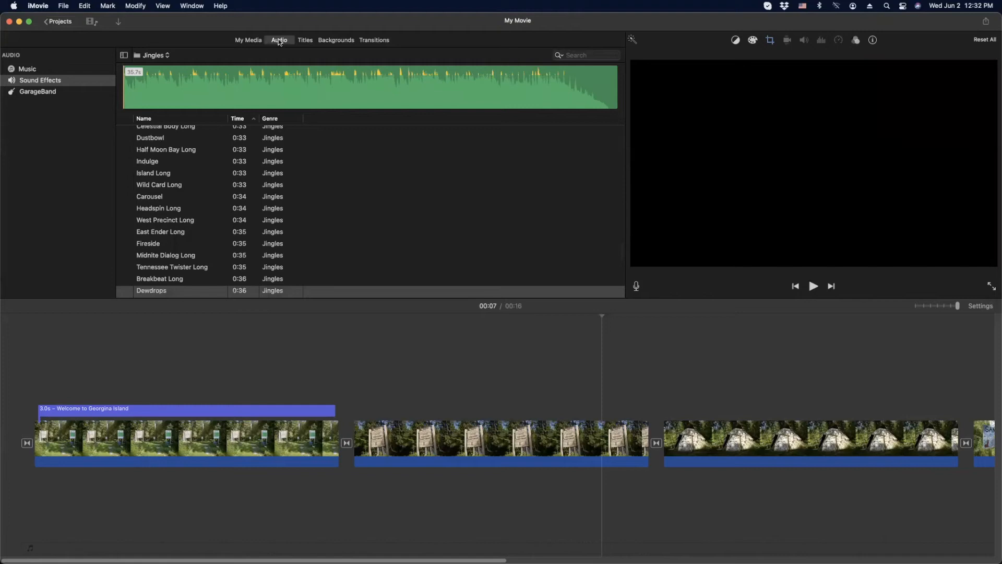
pyautogui.click(12, 81)
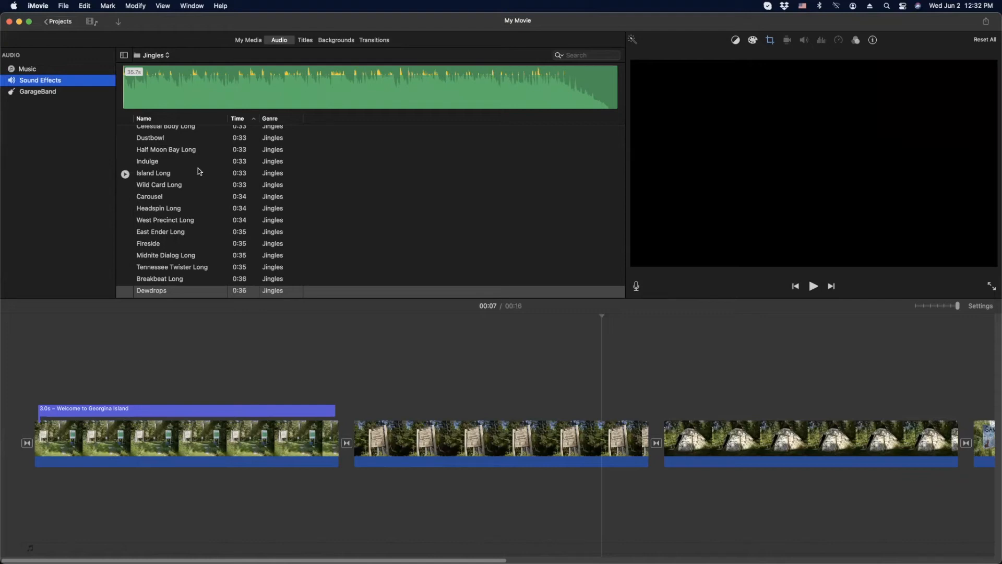
pyautogui.scroll(10, 198, 169)
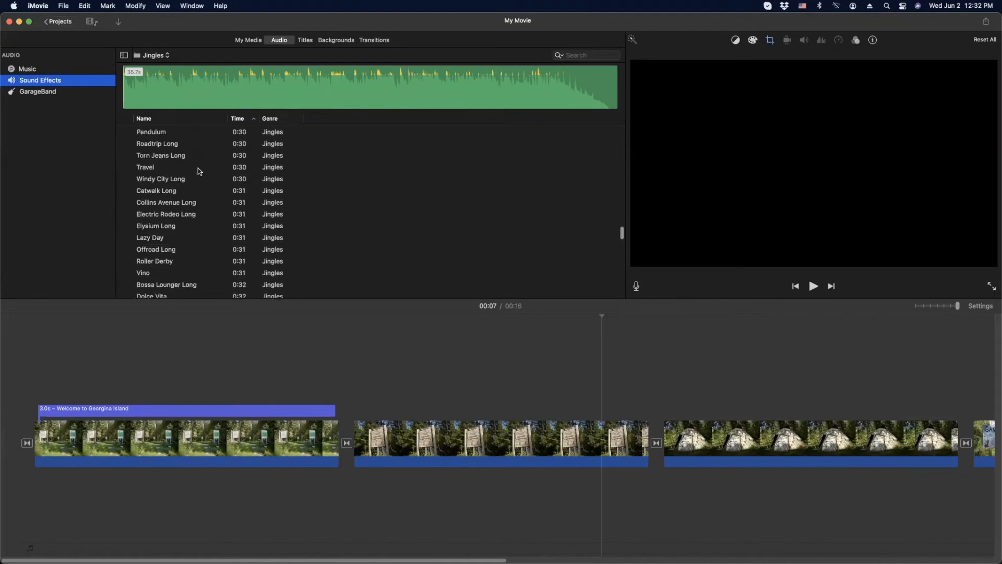
pyautogui.click(166, 55)
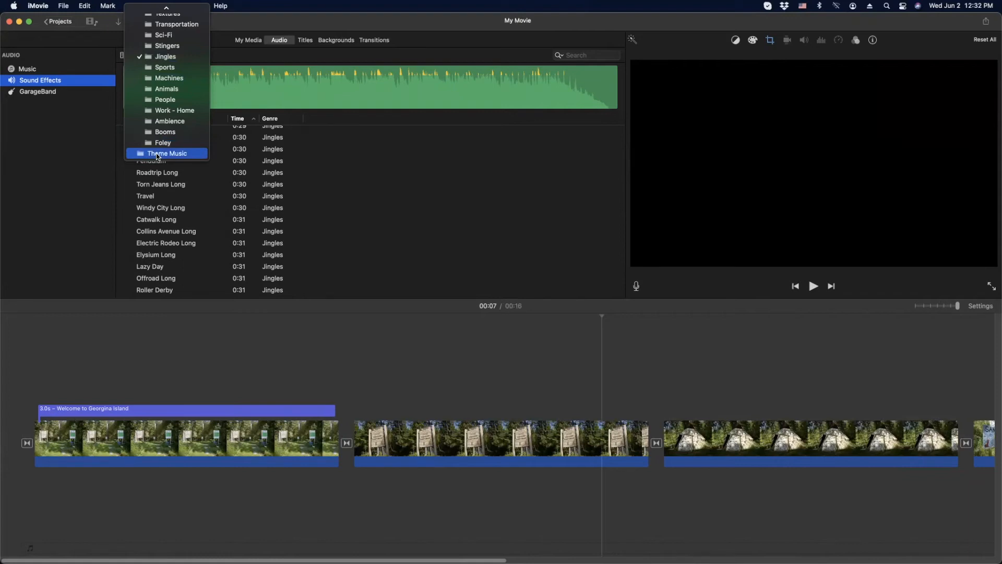
pyautogui.scroll(3, 163, 60)
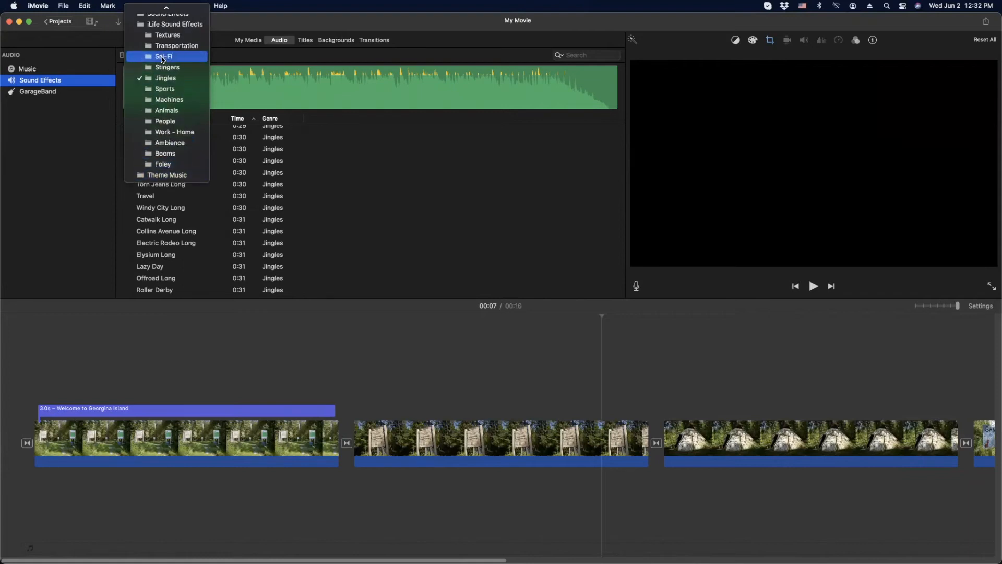
pyautogui.click(171, 151)
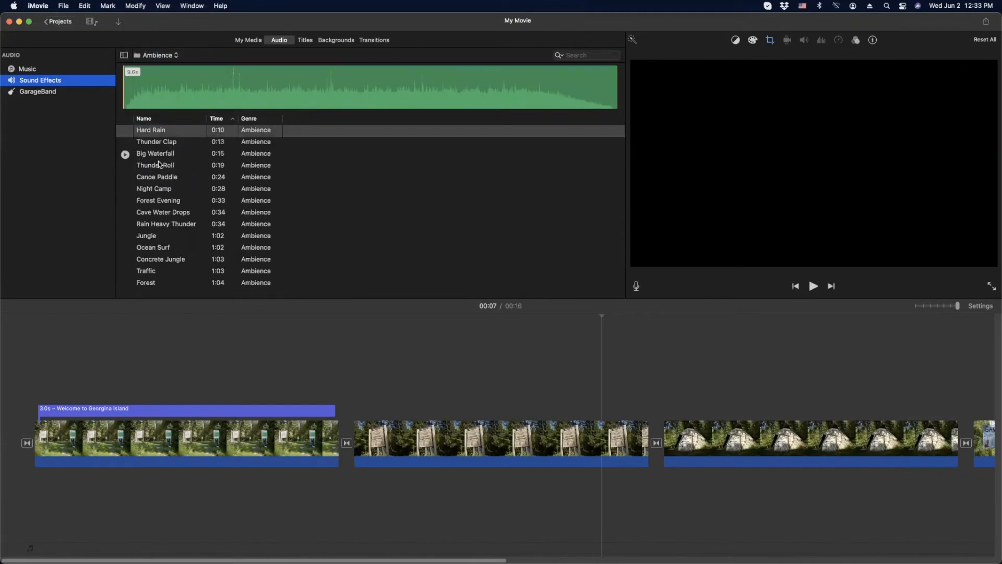
# Step: Audition the Big Waterfall and Canoe Paddle ambience sounds
pyautogui.click(125, 155)
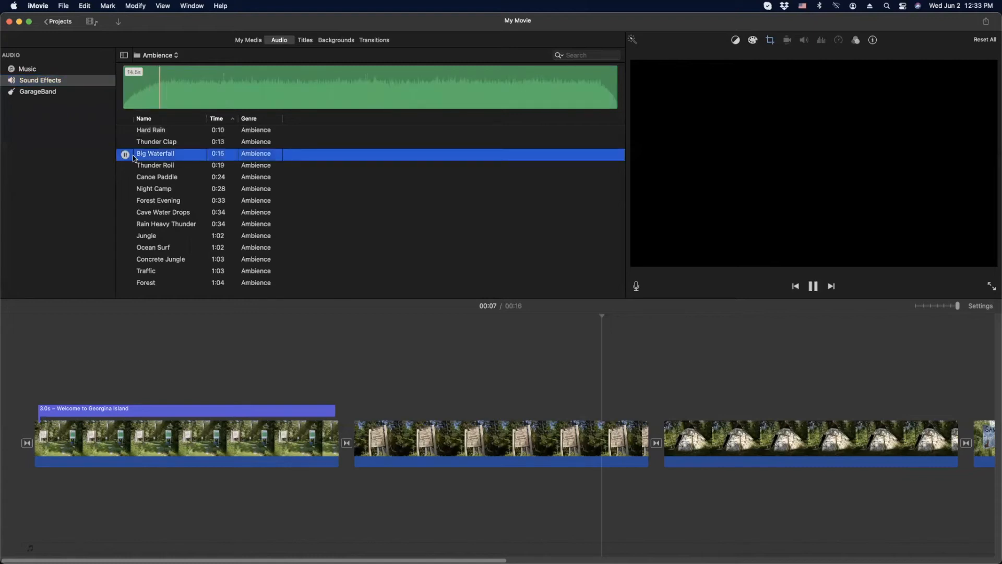
pyautogui.click(125, 155)
pyautogui.click(125, 178)
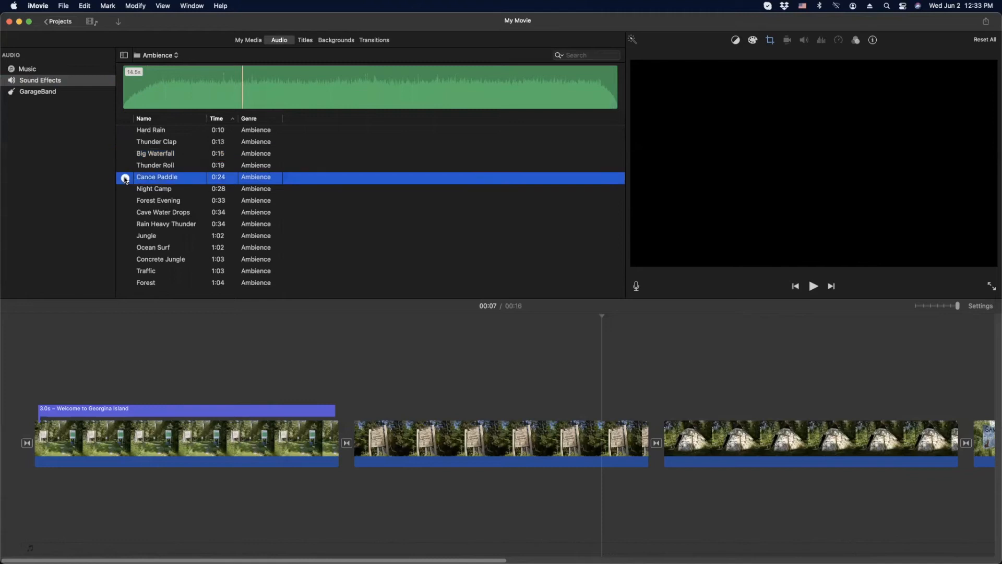
pyautogui.click(125, 178)
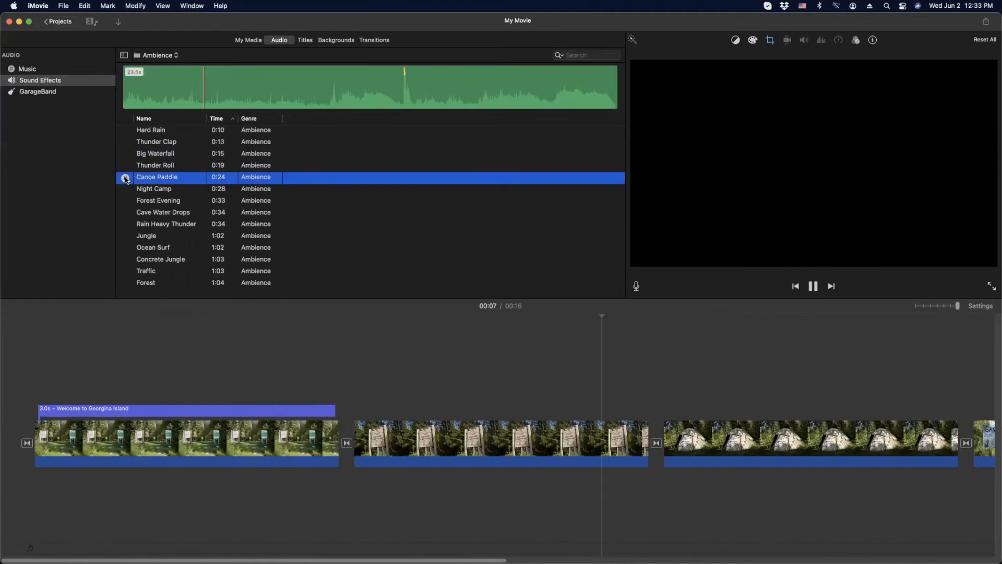
pyautogui.click(125, 178)
# Step: Add the Canoe Paddle sound under the timeline from the start of the first clip and lower its volume to 30%
pyautogui.moveTo(187, 179); pyautogui.dragTo(33, 503)
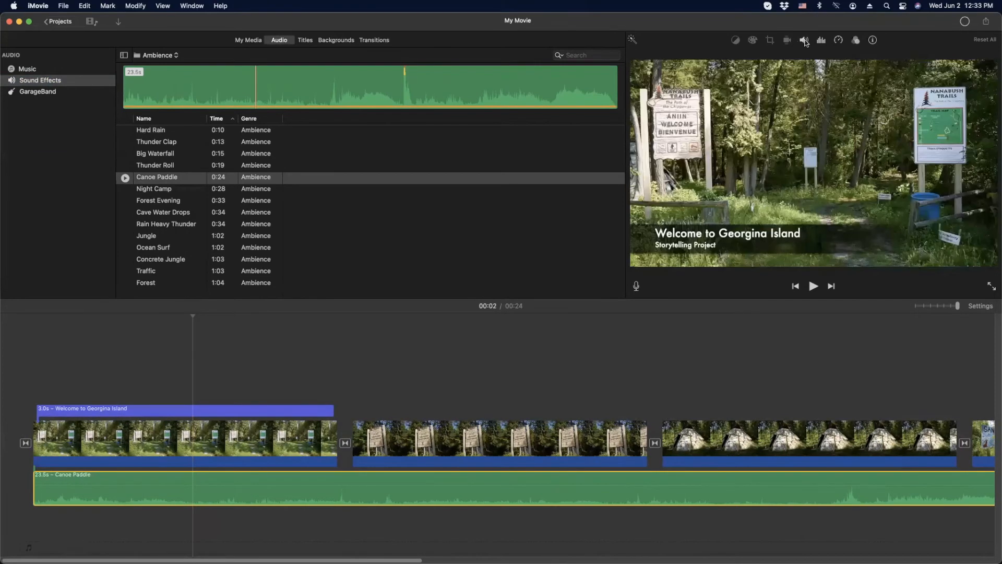
pyautogui.click(803, 41)
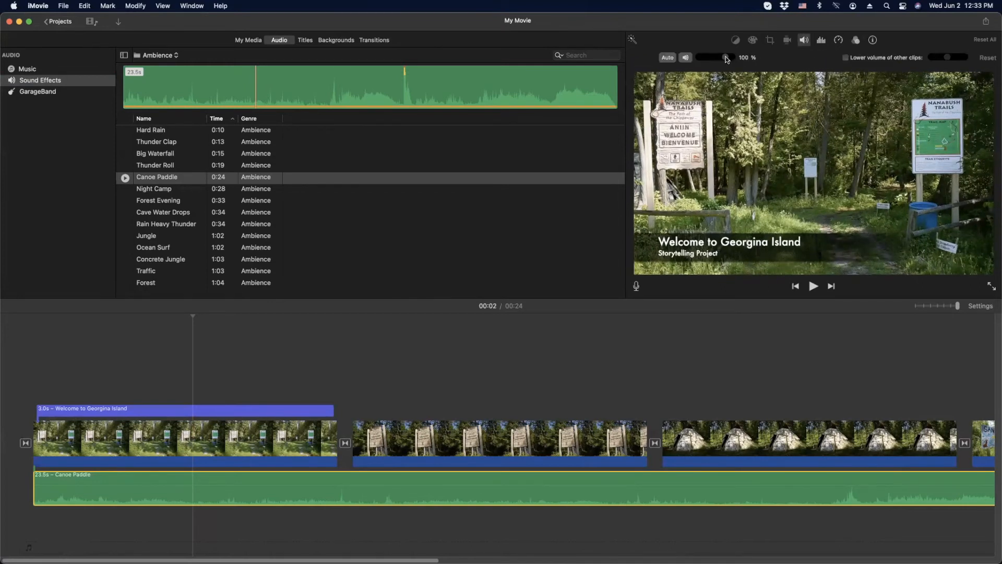
pyautogui.moveTo(726, 59); pyautogui.dragTo(707, 59)
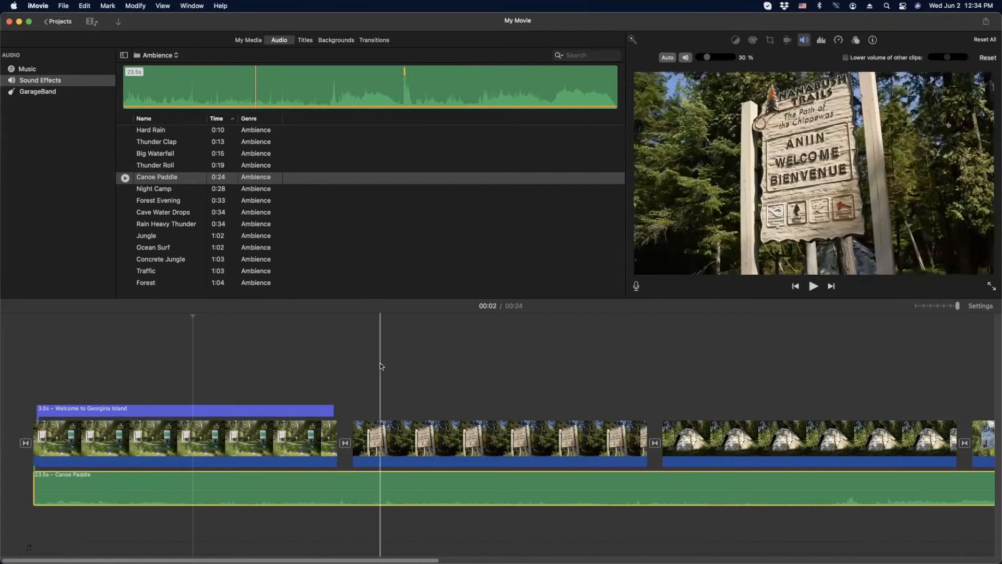
# Step: Add the 15.5-second forest video from the project media to the timeline after the Sandy Beach photo
pyautogui.hscroll(10, 380, 364)
pyautogui.hscroll(12, 380, 365)
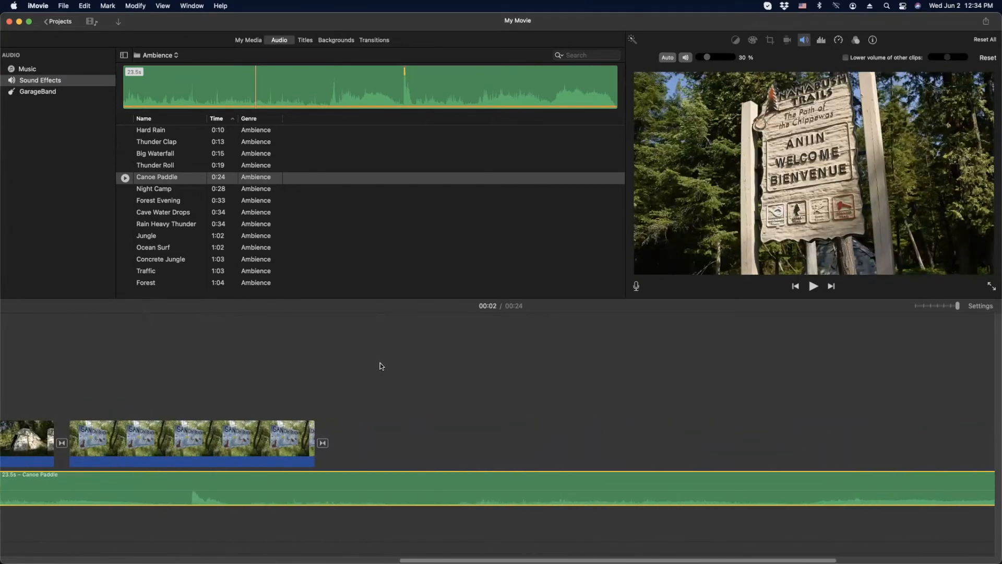
pyautogui.click(249, 40)
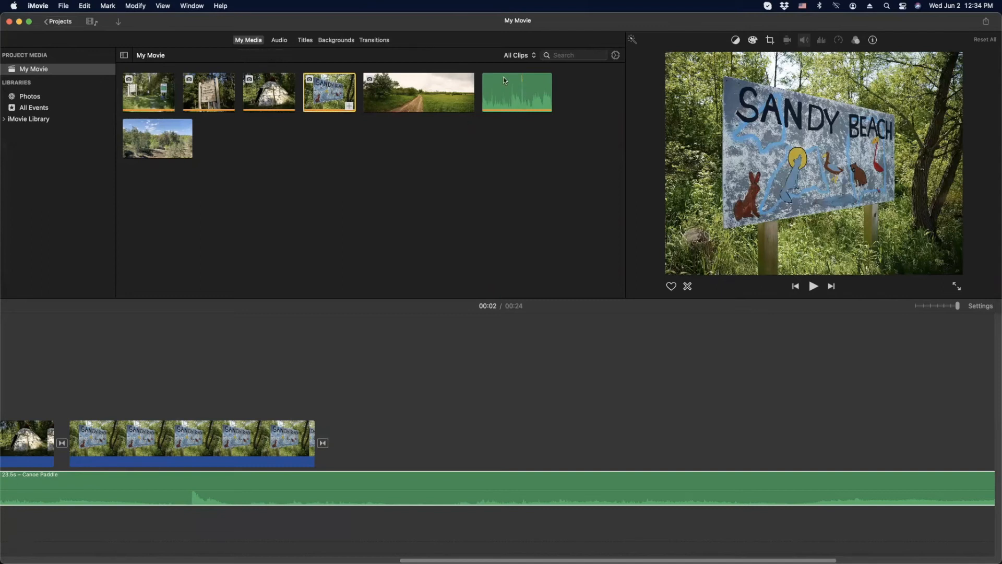
pyautogui.click(179, 128)
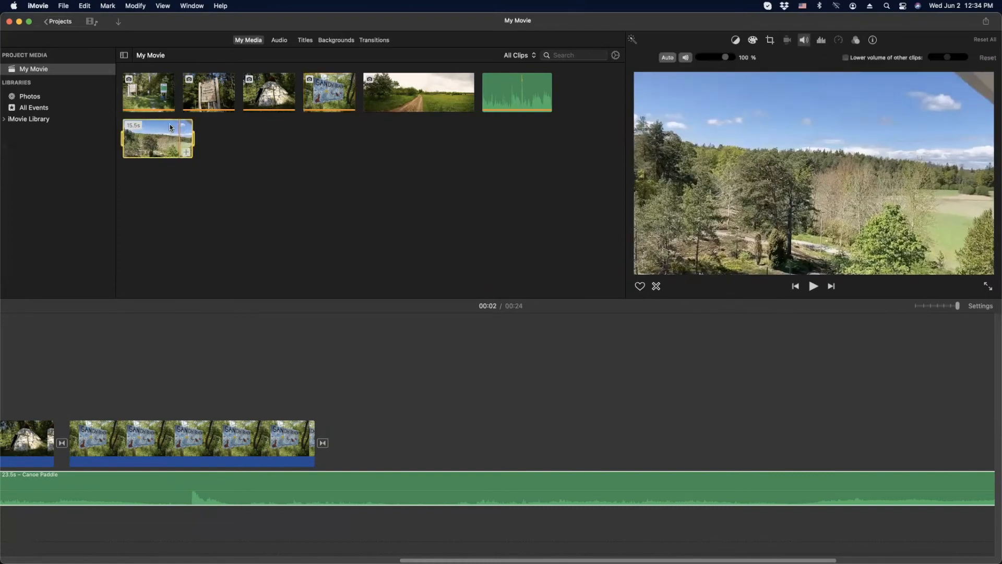
pyautogui.moveTo(164, 125); pyautogui.dragTo(376, 448)
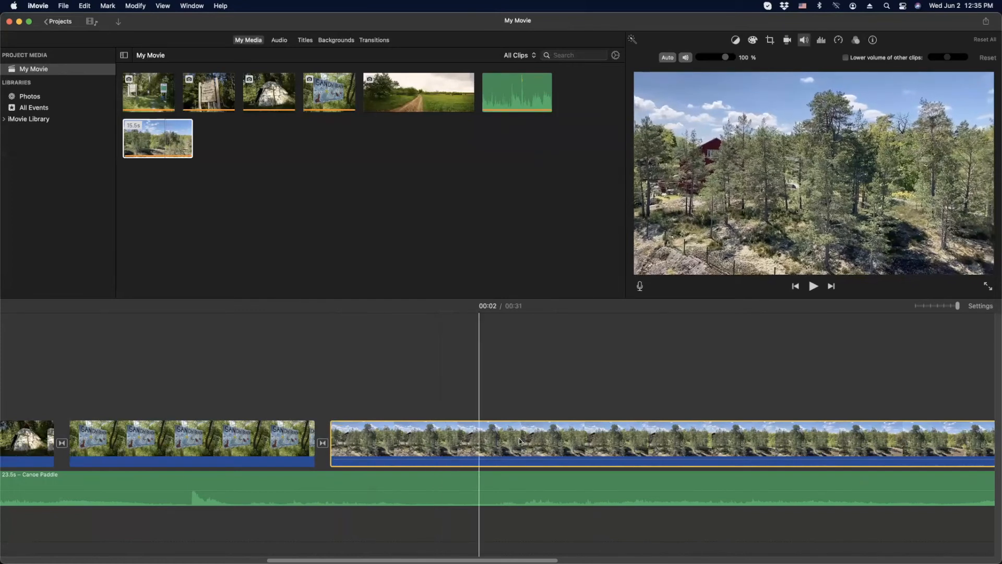
# Step: Lower the highlights and slightly reduce the color saturation of the forest video with color correction
pyautogui.click(755, 427)
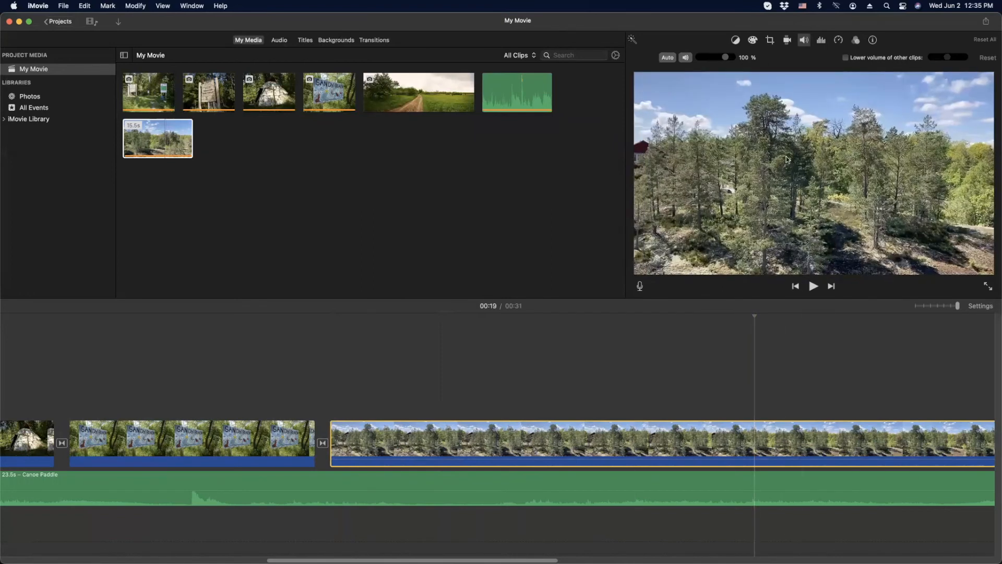
pyautogui.moveTo(817, 21); pyautogui.dragTo(778, 18)
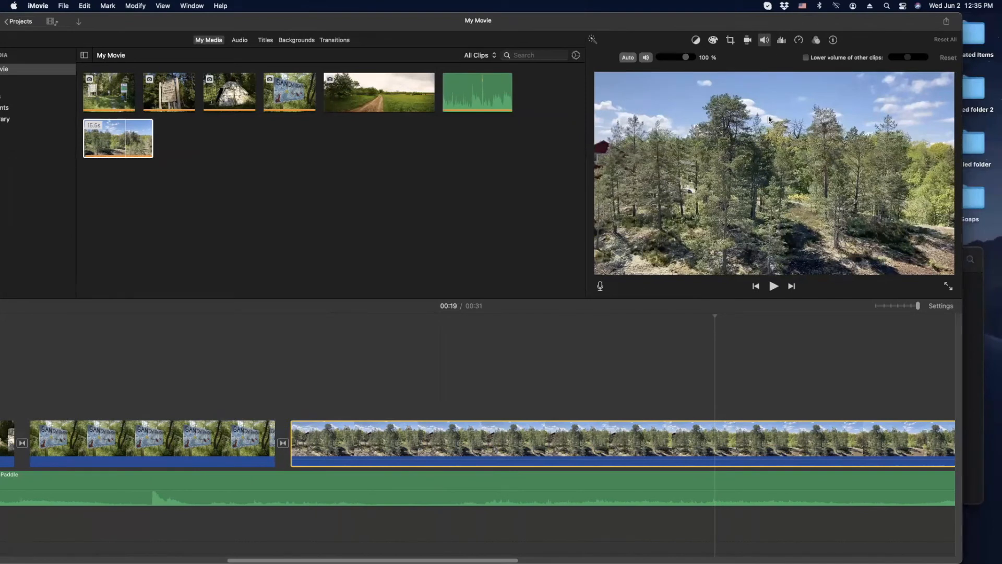
pyautogui.click(713, 40)
pyautogui.moveTo(750, 58); pyautogui.dragTo(718, 61)
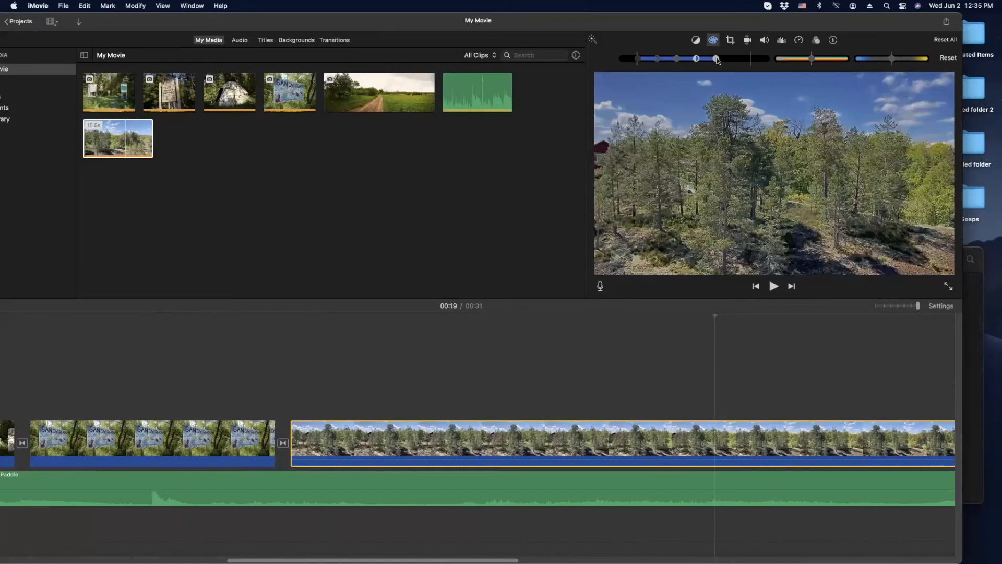
pyautogui.moveTo(812, 62); pyautogui.dragTo(804, 60)
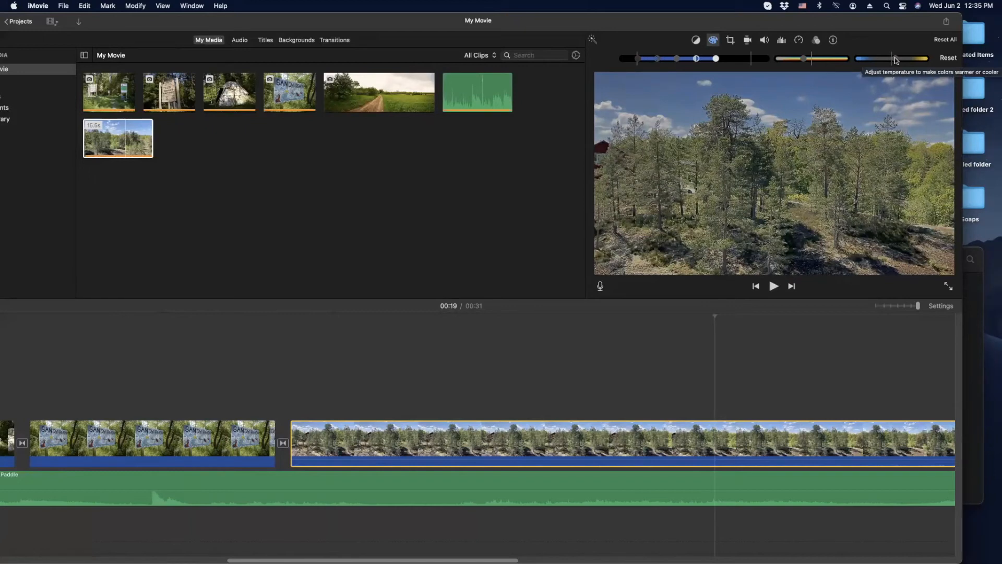
# Step: Show the stabilization settings for the forest video and examine the clip along the timeline against the Canoe Paddle sound
pyautogui.click(748, 41)
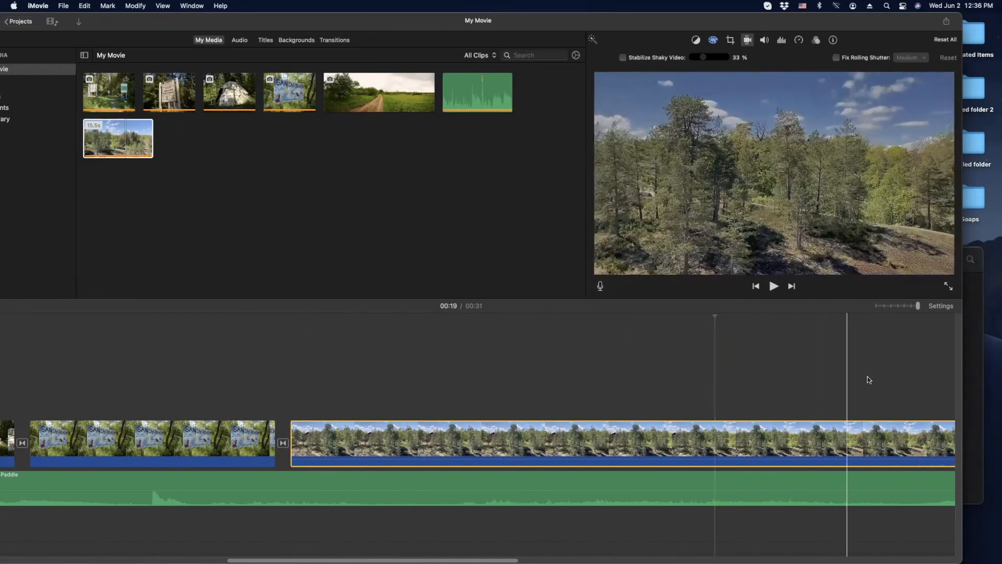
pyautogui.hscroll(5, 896, 374)
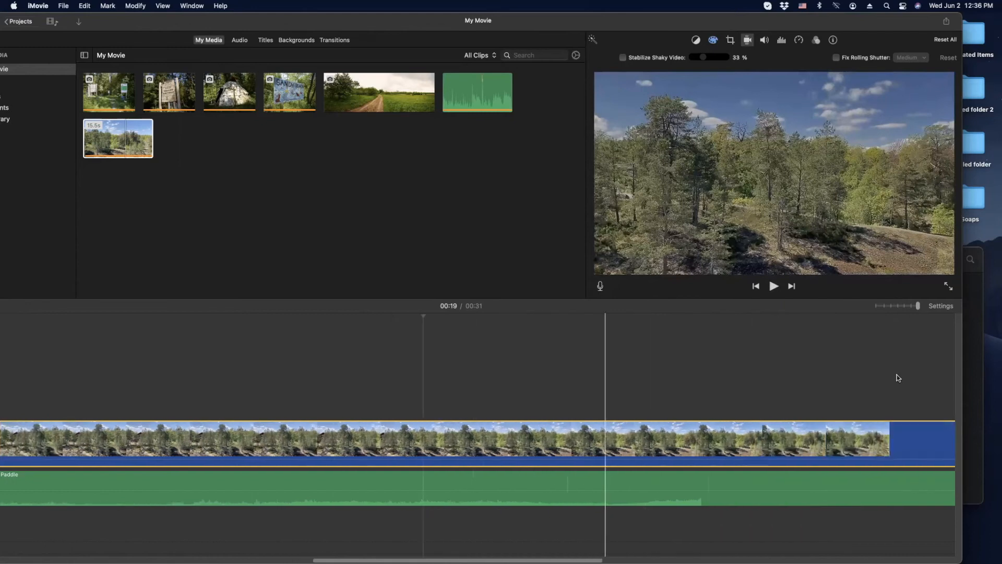
pyautogui.hscroll(6, 897, 377)
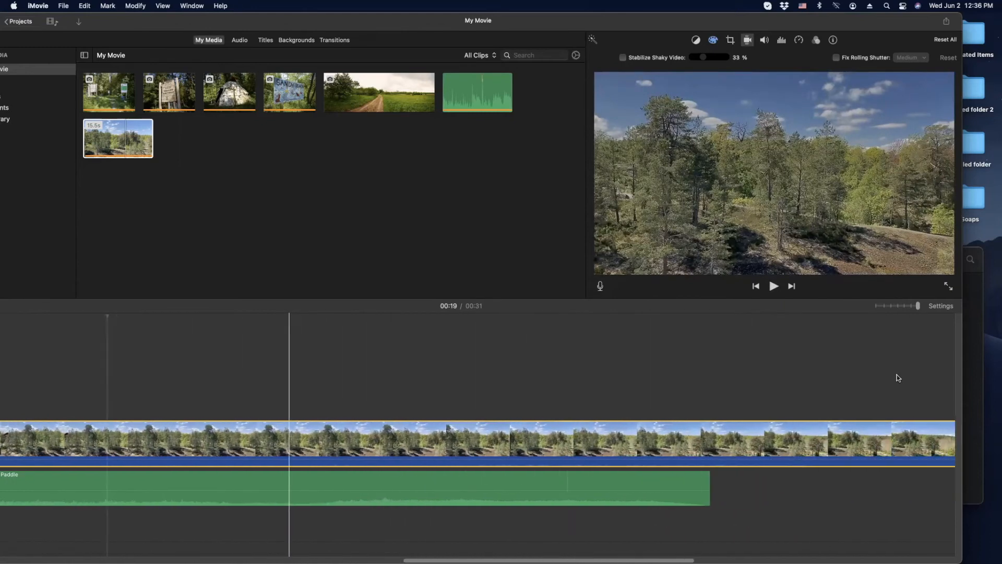
pyautogui.hscroll(3, 896, 377)
pyautogui.hscroll(-3, 897, 377)
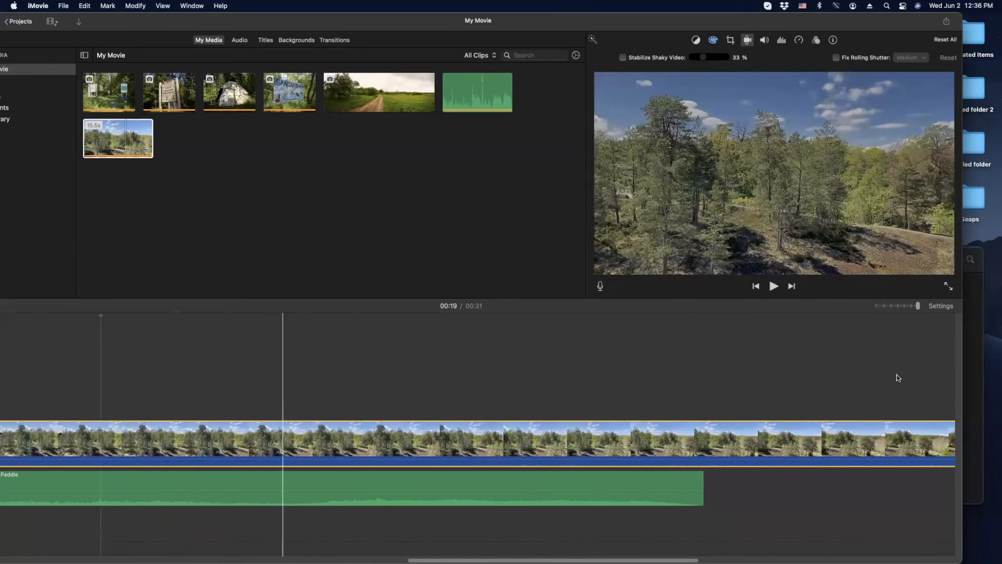
pyautogui.hscroll(-8, 896, 376)
pyautogui.hscroll(-3, 896, 377)
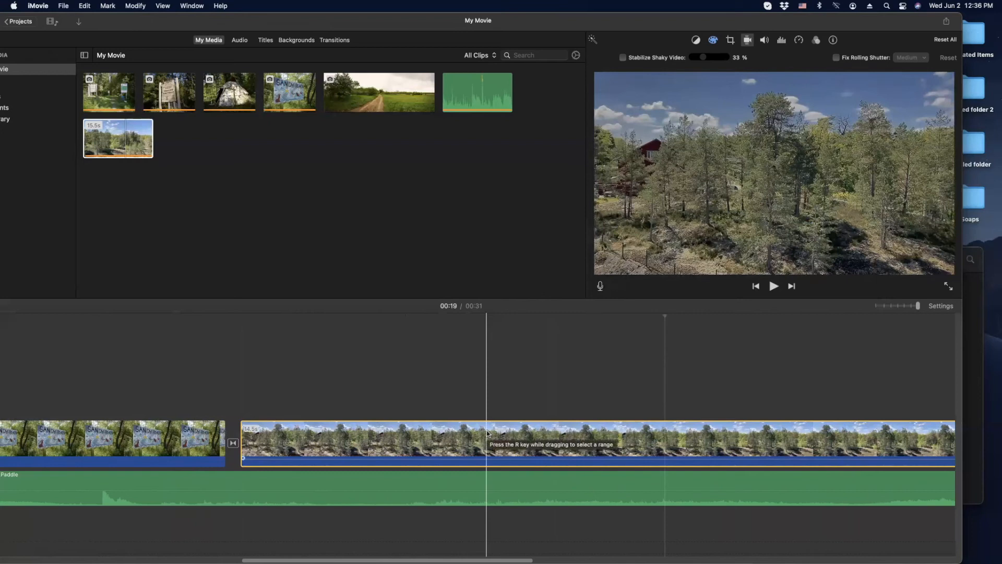
# Step: Detach the audio from the forest video clip
pyautogui.click(486, 430)
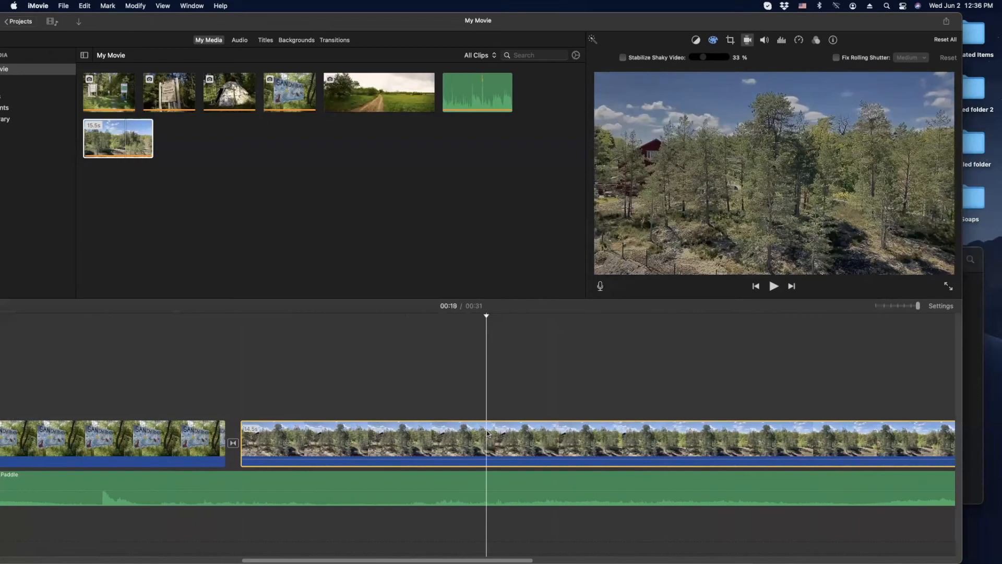
pyautogui.click(429, 437)
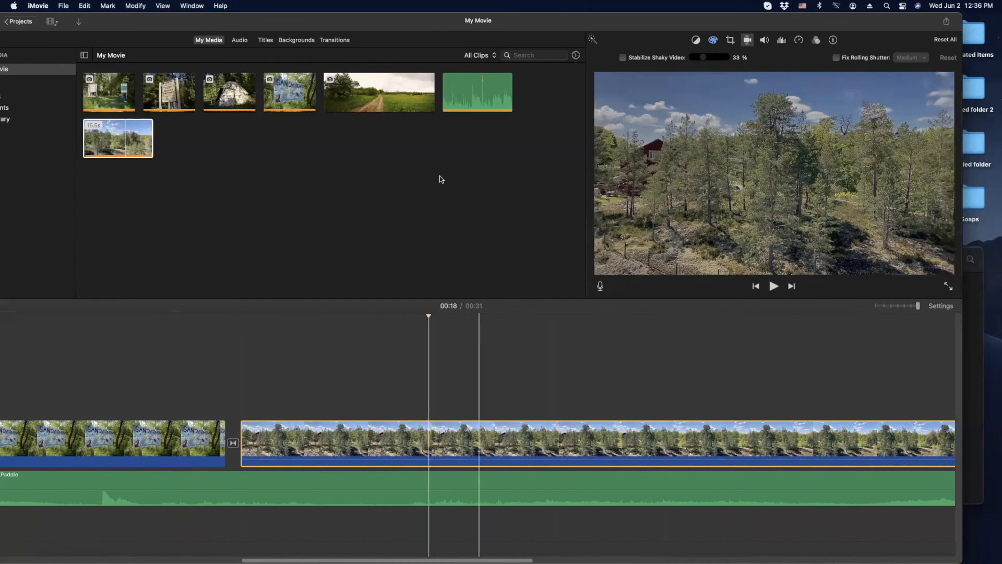
pyautogui.click(138, 7)
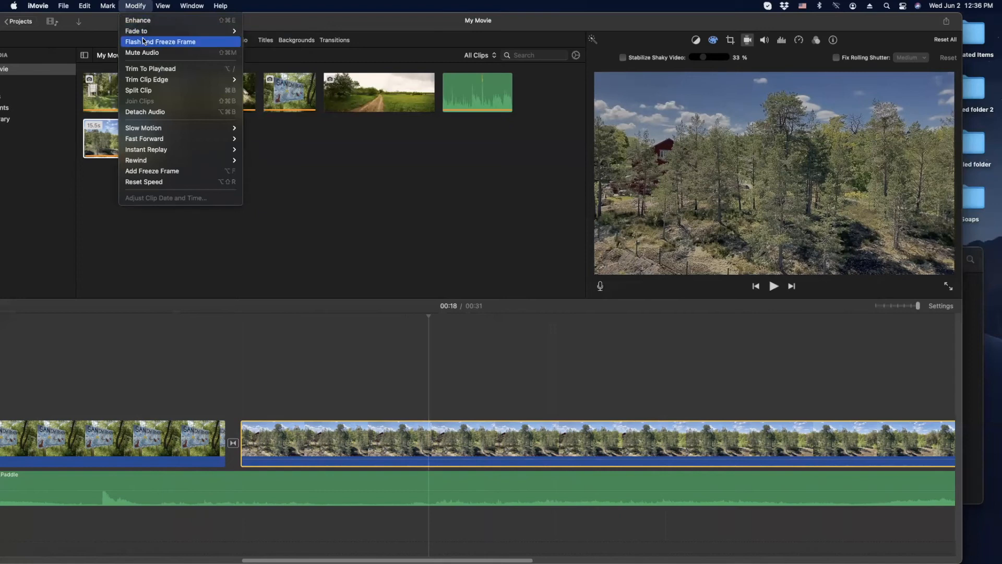
pyautogui.click(164, 113)
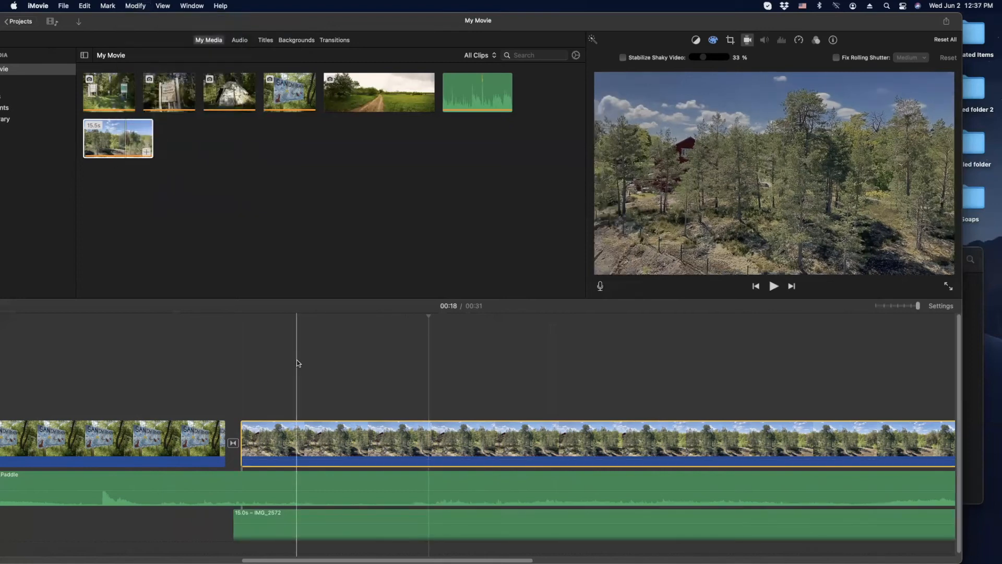
# Step: Delete the forest video's detached audio track below the Canoe Paddle sound
pyautogui.scroll(-1, 291, 361)
pyautogui.scroll(1, 290, 362)
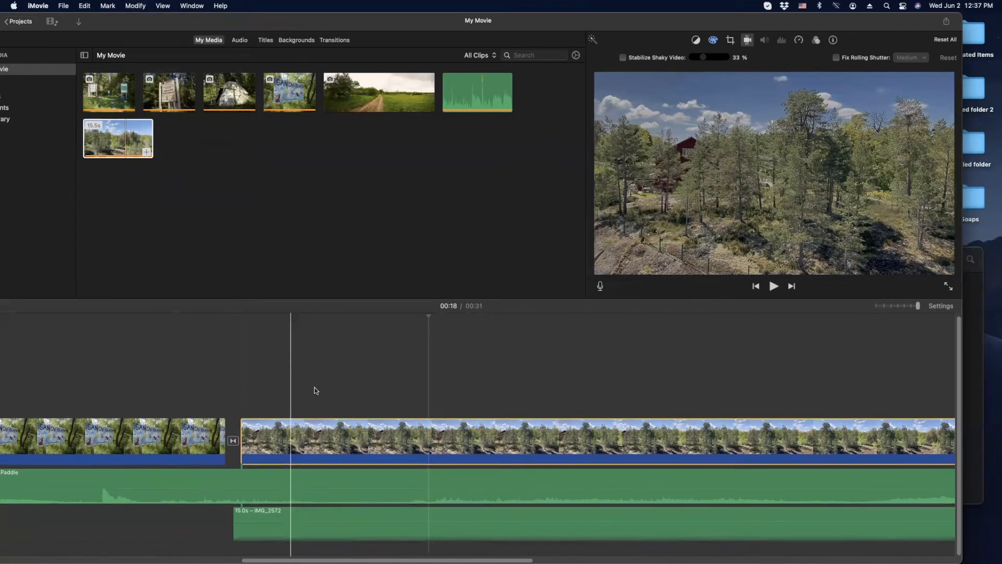
pyautogui.click(324, 515)
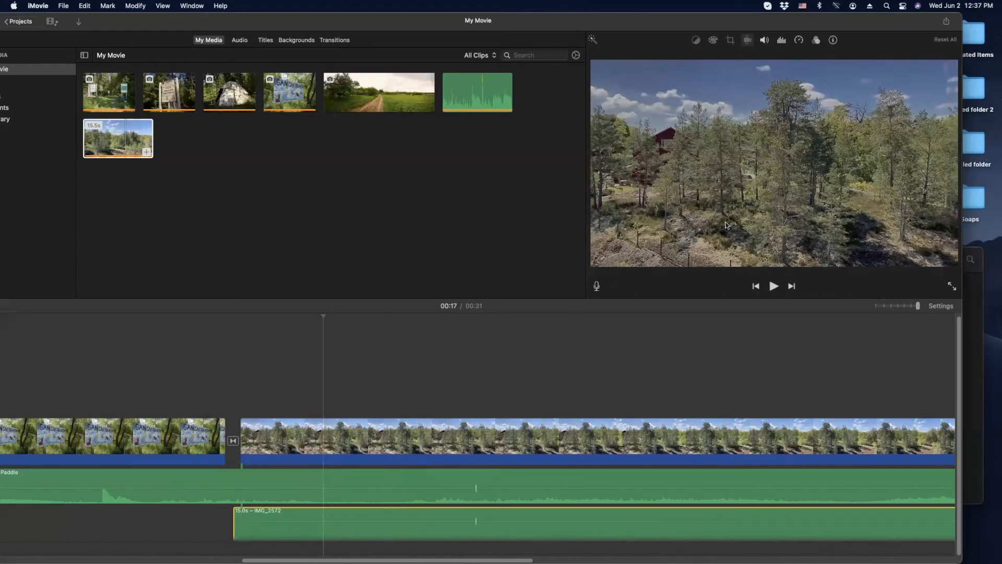
pyautogui.click(765, 41)
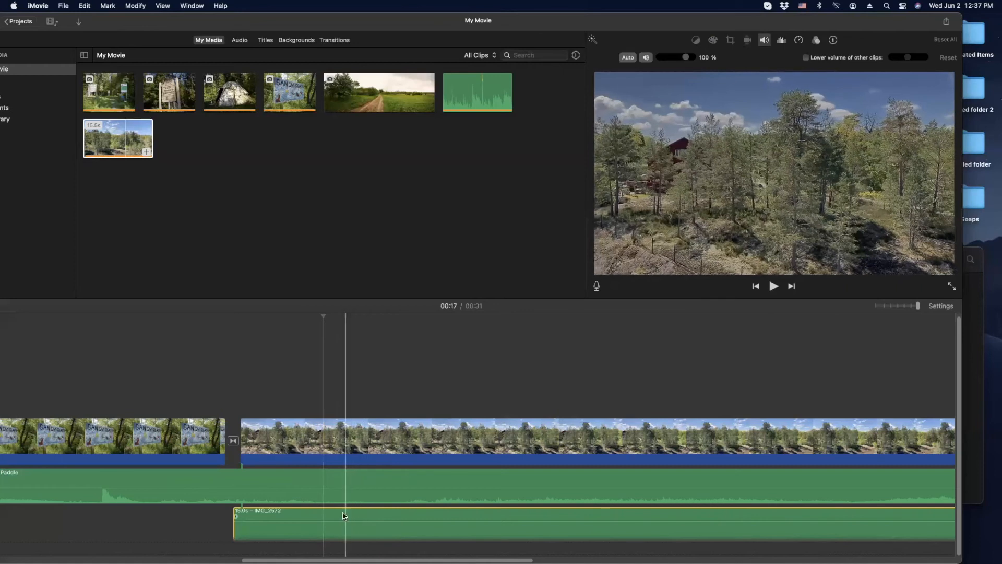
pyautogui.click(335, 515)
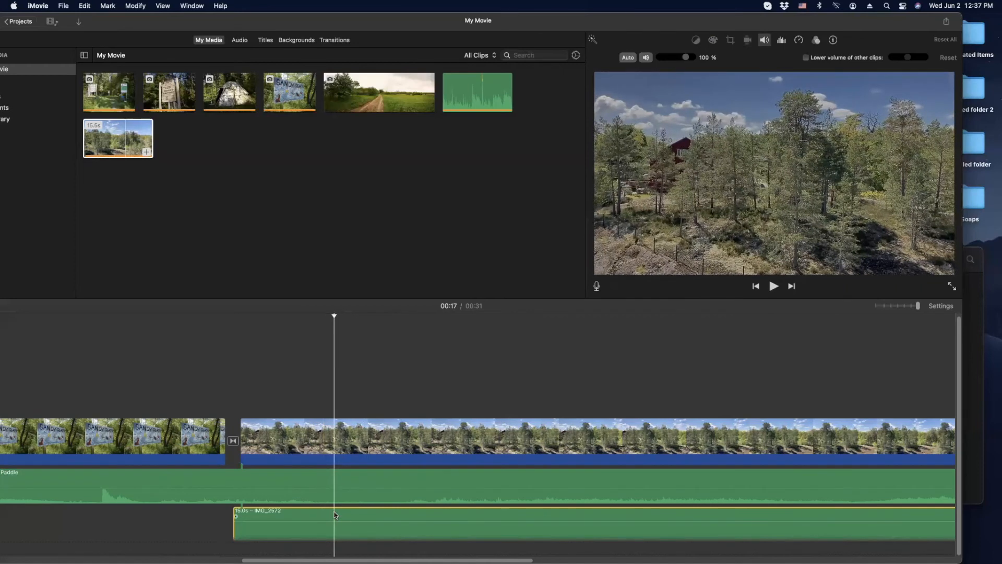
pyautogui.press('Delete')
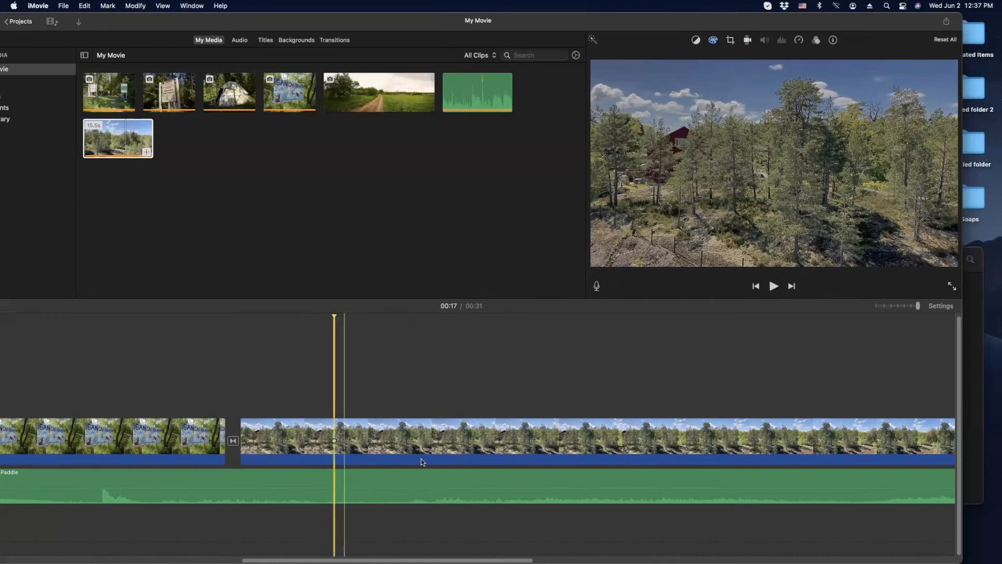
# Step: Split the forest video at 00:27 and delete the part after the split
pyautogui.hscroll(4, 449, 421)
pyautogui.hscroll(10, 450, 421)
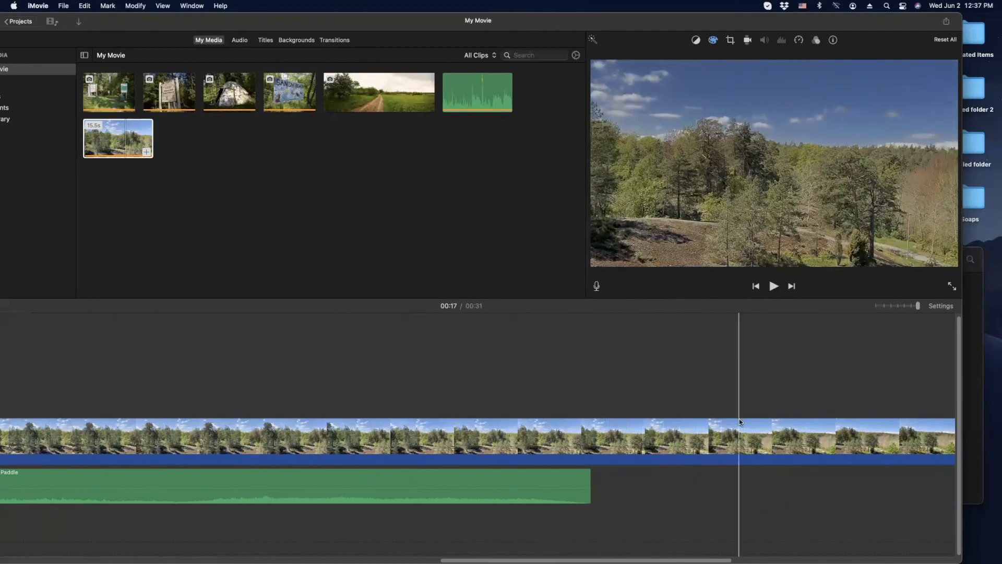
pyautogui.hscroll(10, 846, 397)
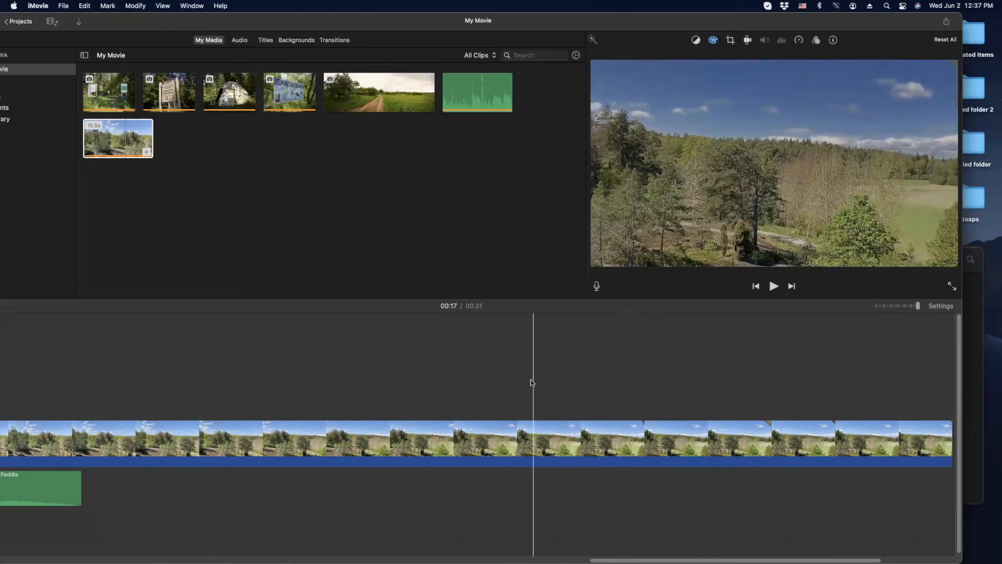
pyautogui.click(486, 381)
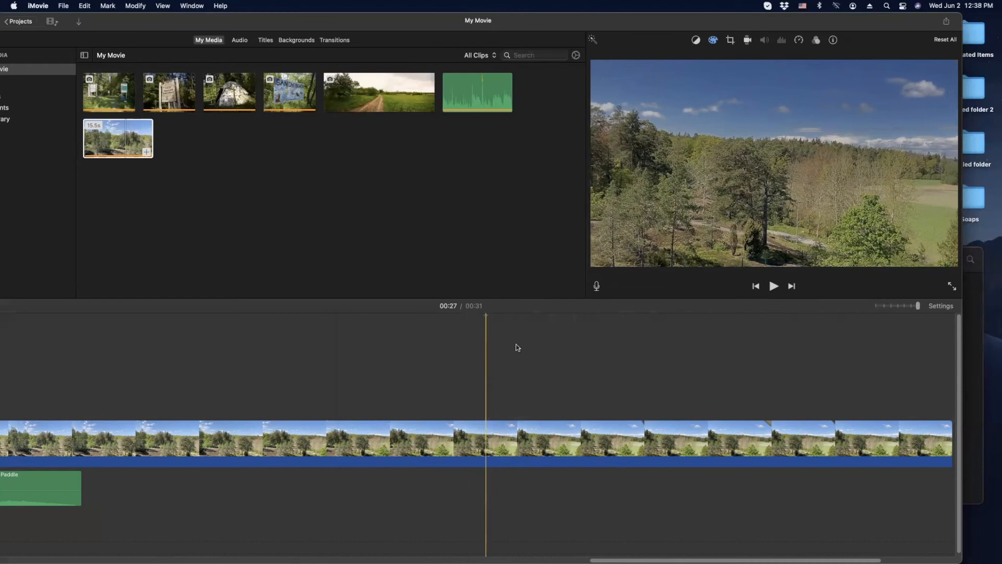
pyautogui.click(135, 6)
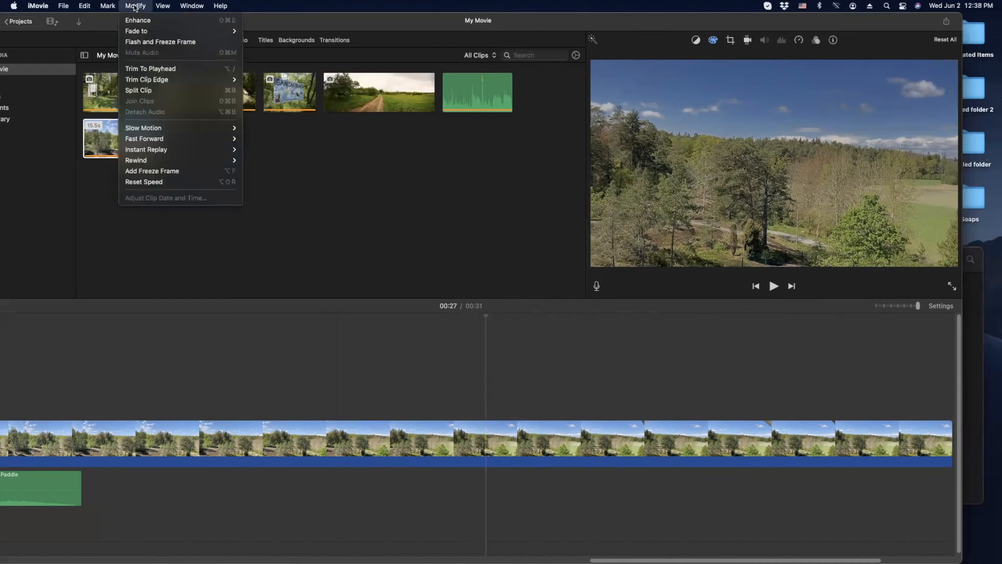
pyautogui.click(153, 94)
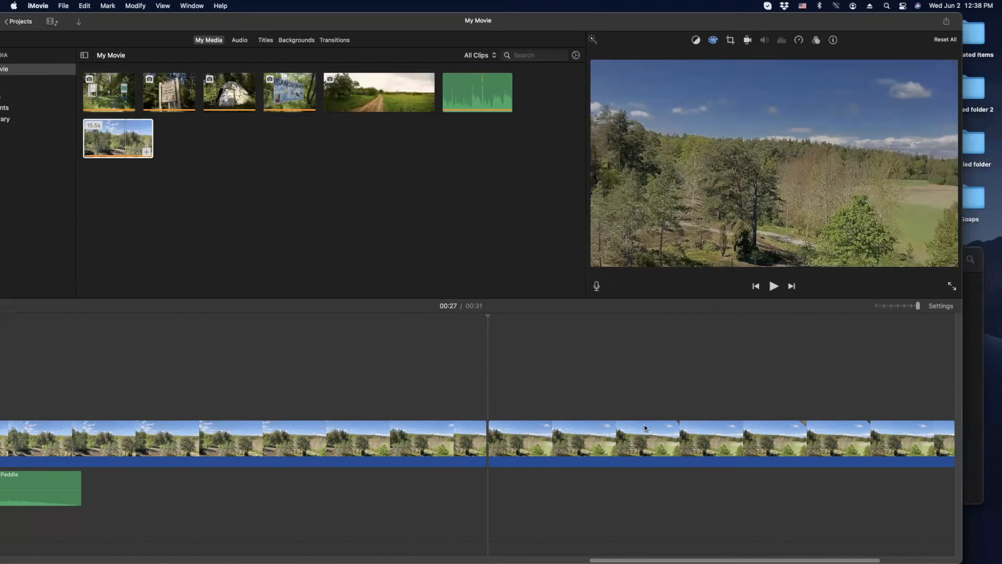
pyautogui.click(552, 444)
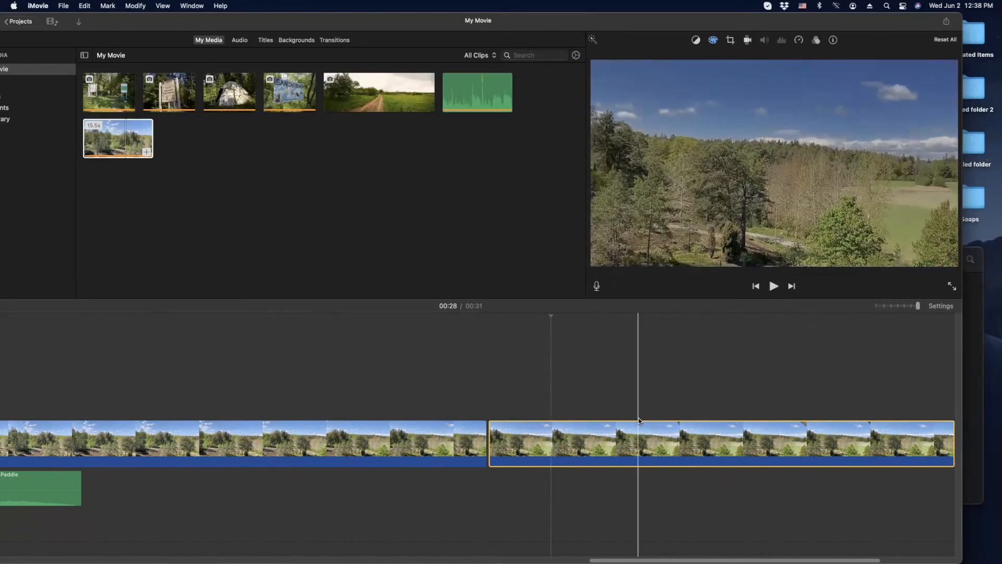
pyautogui.press('Delete')
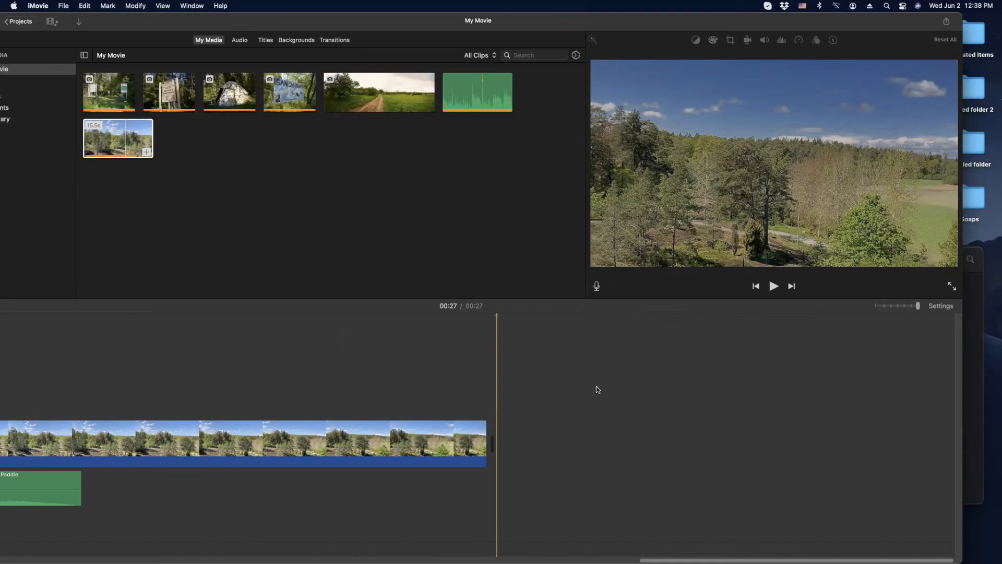
# Step: Record a voiceover of about 4.4 seconds over the forest video, starting at 00:21
pyautogui.click(292, 431)
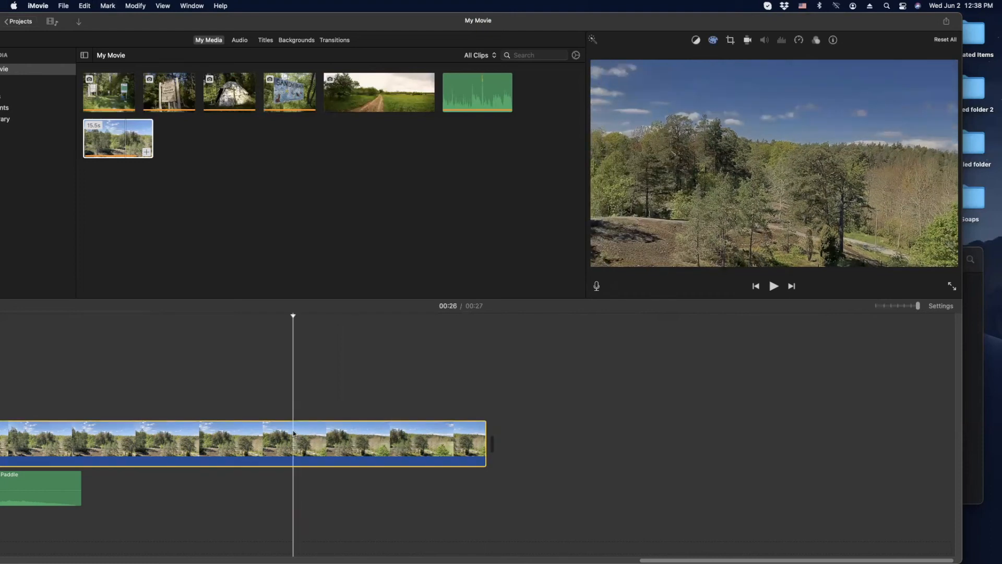
pyautogui.hscroll(-3, 293, 431)
pyautogui.hscroll(-10, 293, 431)
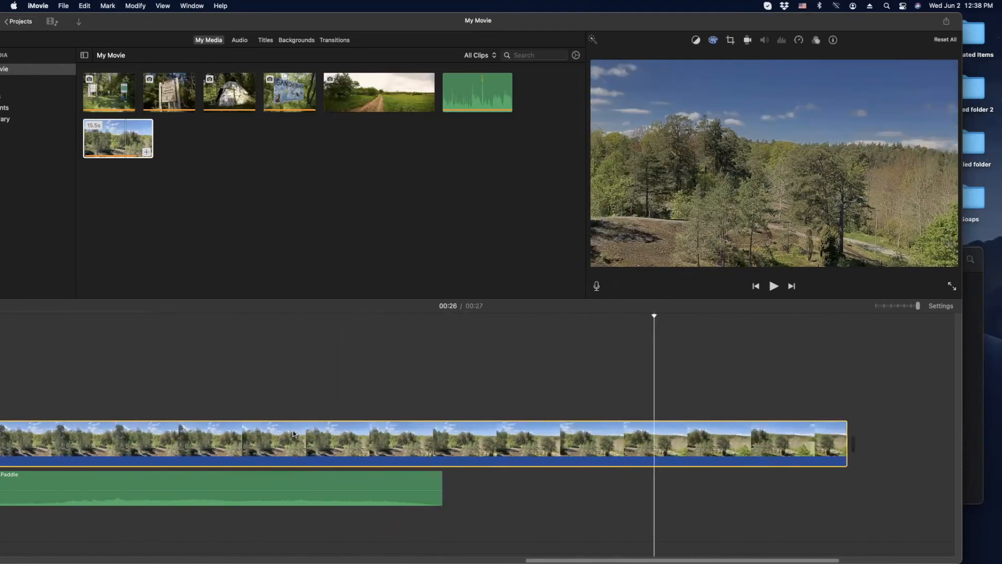
pyautogui.hscroll(-5, 292, 433)
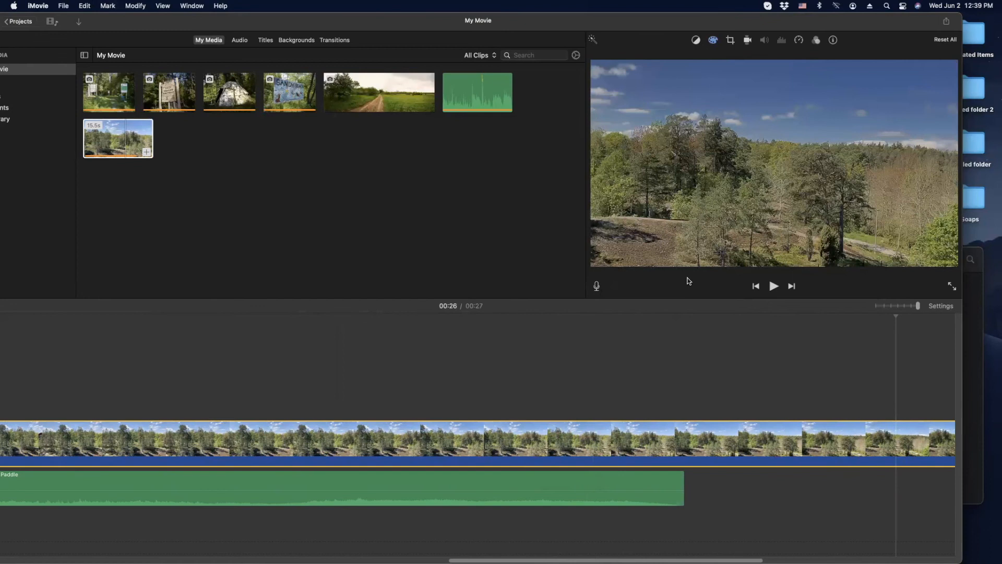
pyautogui.click(261, 342)
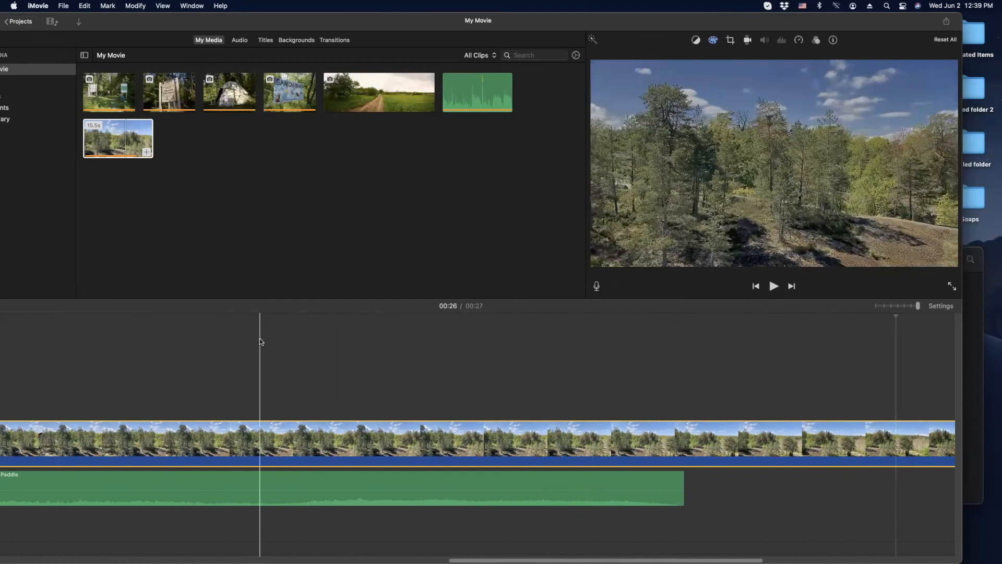
pyautogui.click(259, 339)
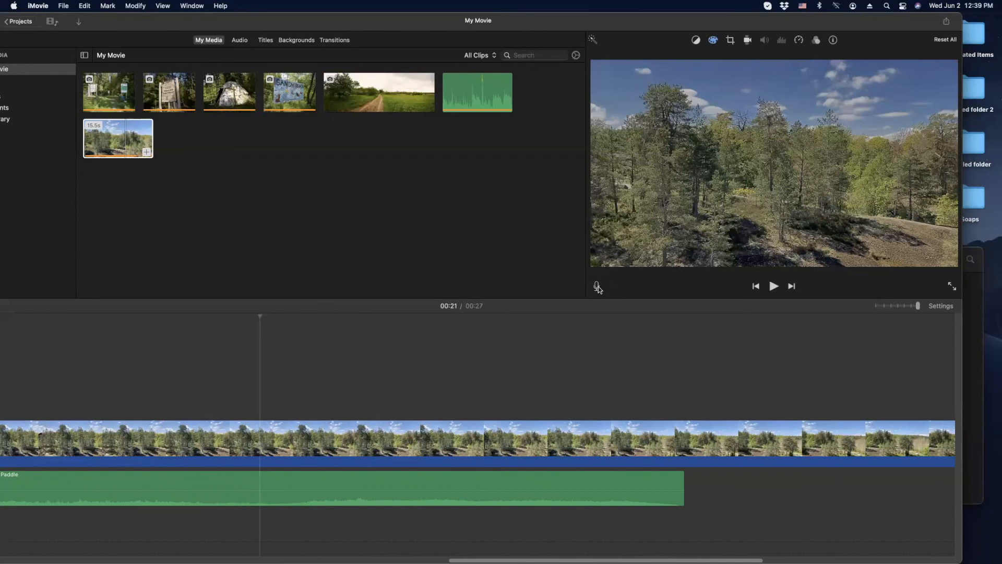
pyautogui.press('v')
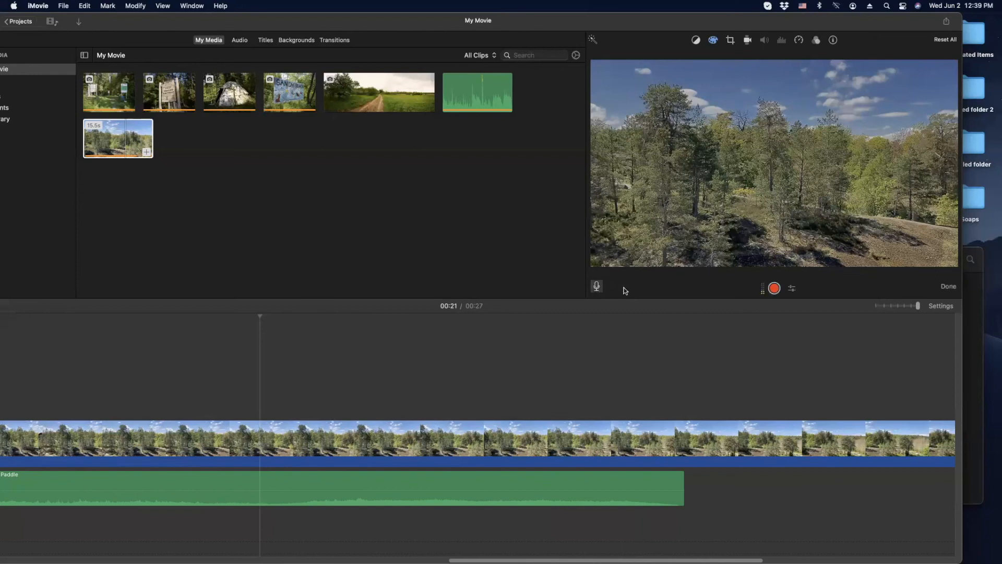
pyautogui.click(774, 288)
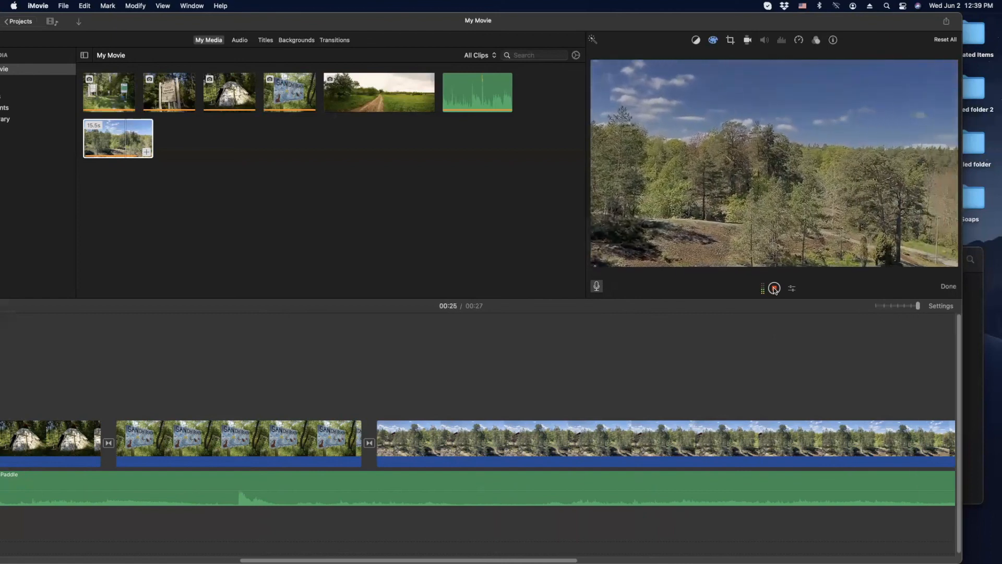
pyautogui.click(774, 288)
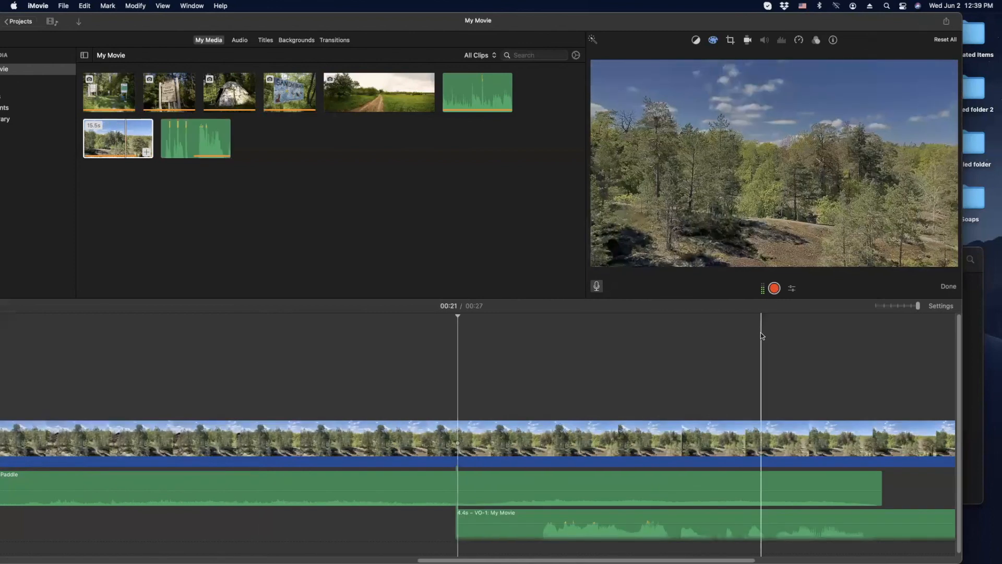
# Step: Show the voiceover clip's volume settings and examine the clip along the timeline against the forest video and Canoe Paddle sound
pyautogui.hscroll(5, 761, 335)
pyautogui.hscroll(6, 762, 336)
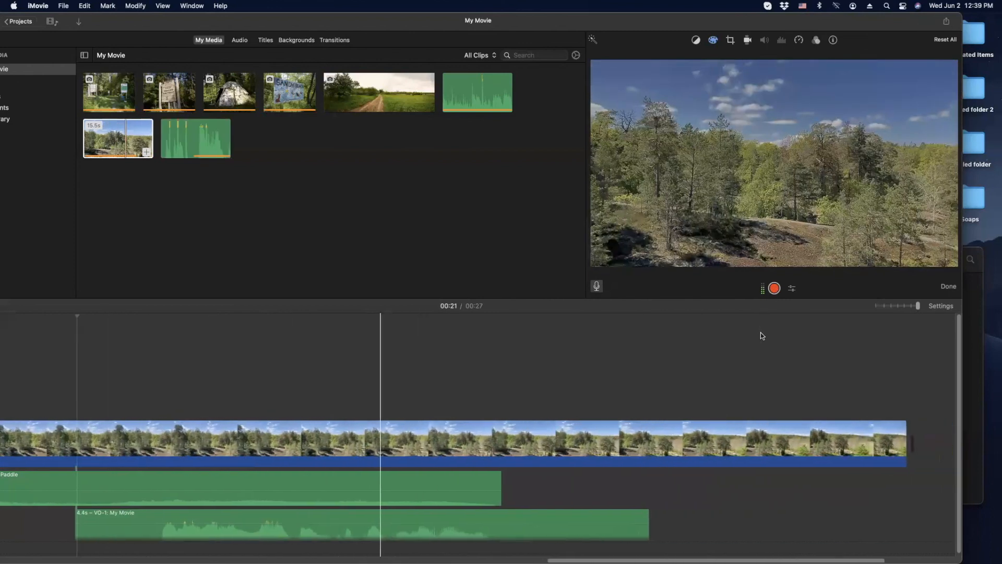
pyautogui.click(309, 520)
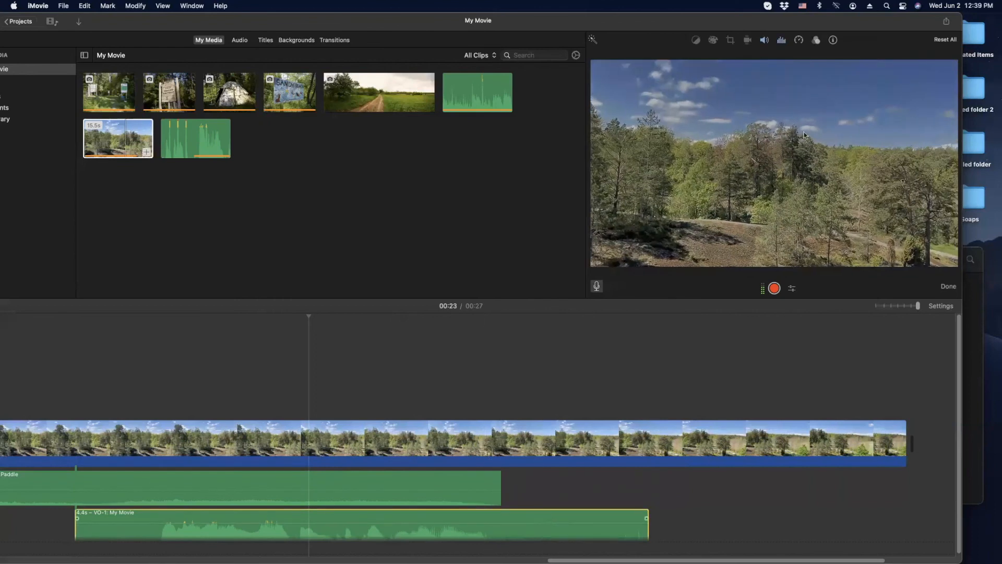
pyautogui.click(765, 40)
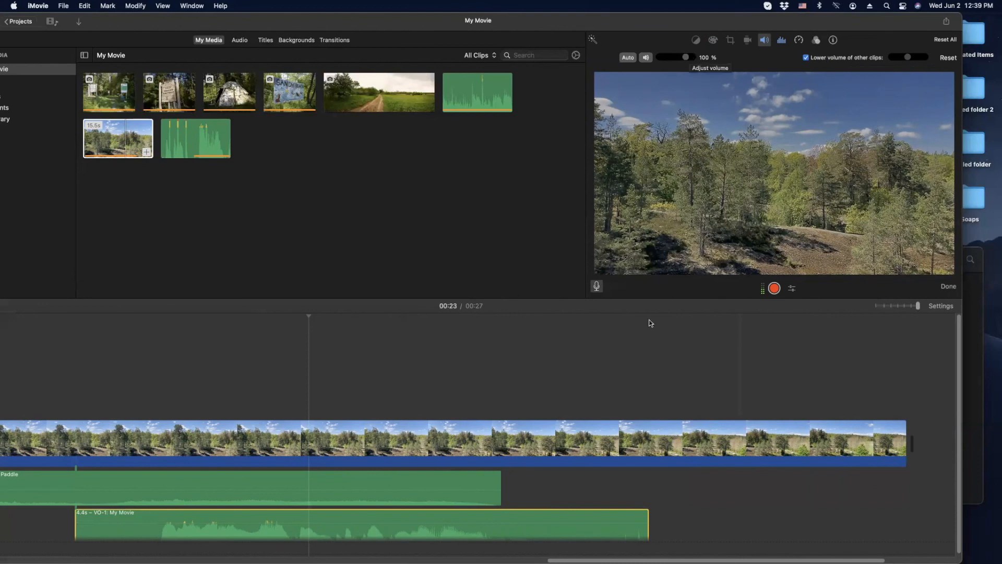
pyautogui.hscroll(-10, 645, 328)
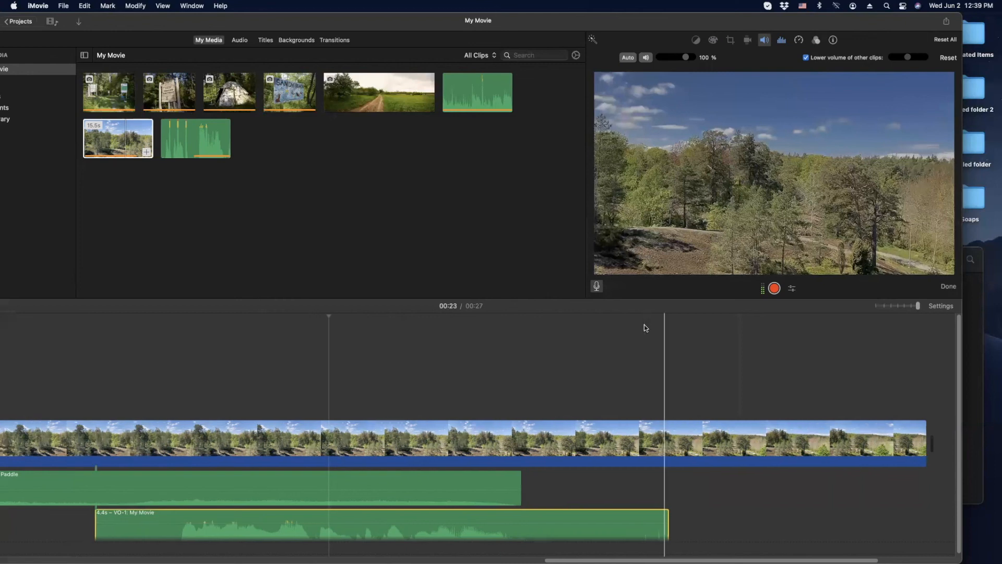
pyautogui.hscroll(-8, 646, 328)
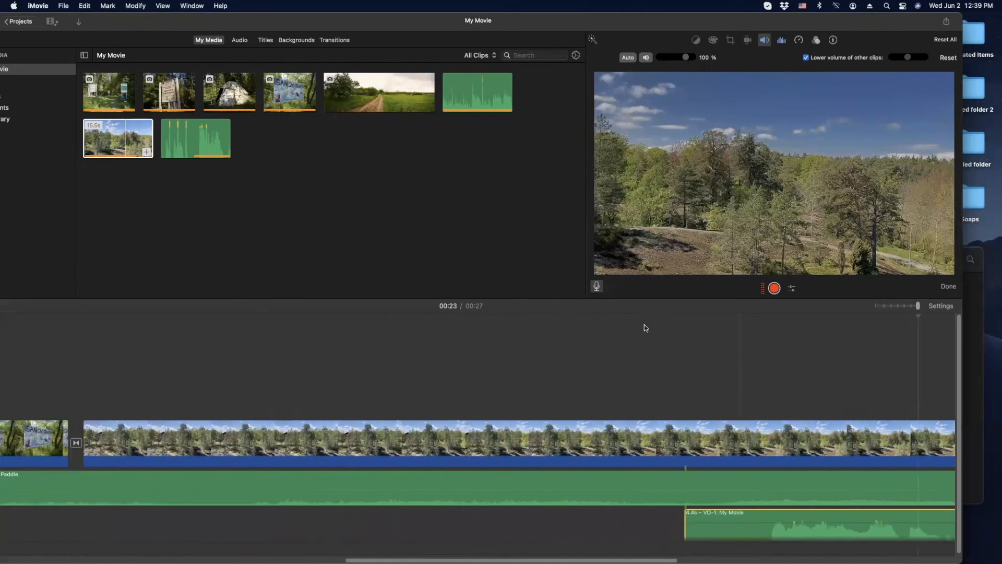
pyautogui.hscroll(15, 646, 328)
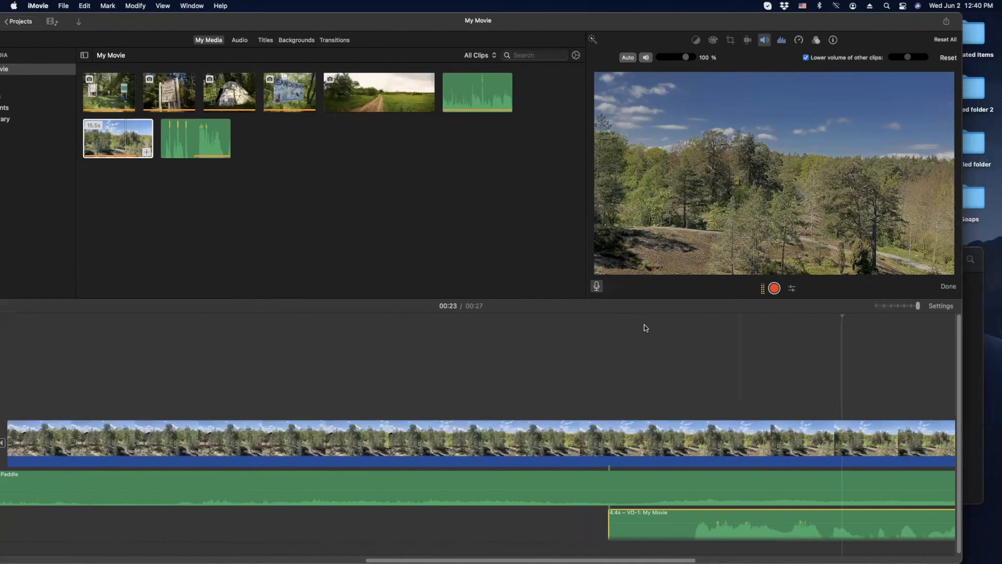
pyautogui.hscroll(2, 645, 327)
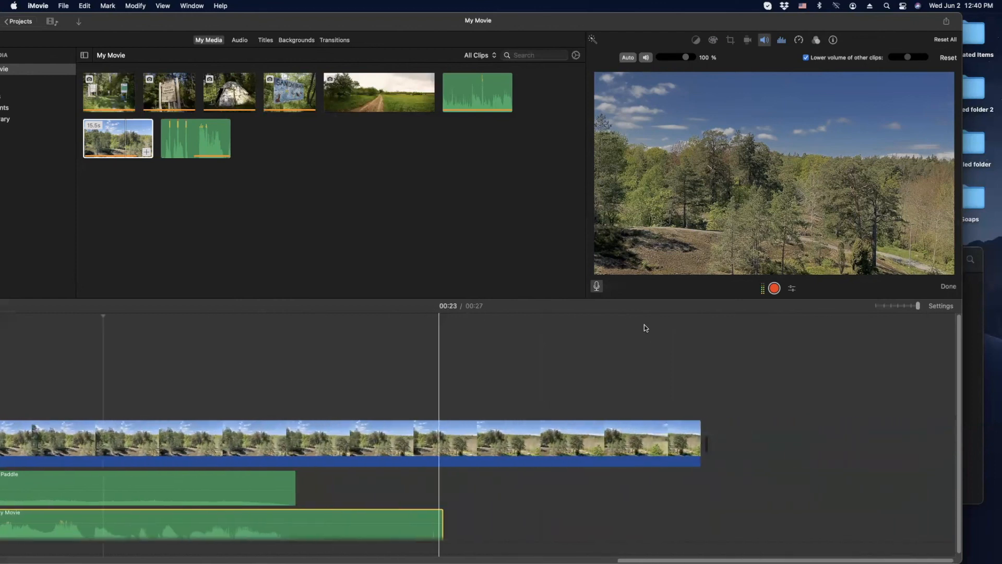
# Step: Add a Cross Dissolve transition at the end of the forest video
pyautogui.click(334, 40)
pyautogui.moveTo(7, 109); pyautogui.dragTo(633, 435)
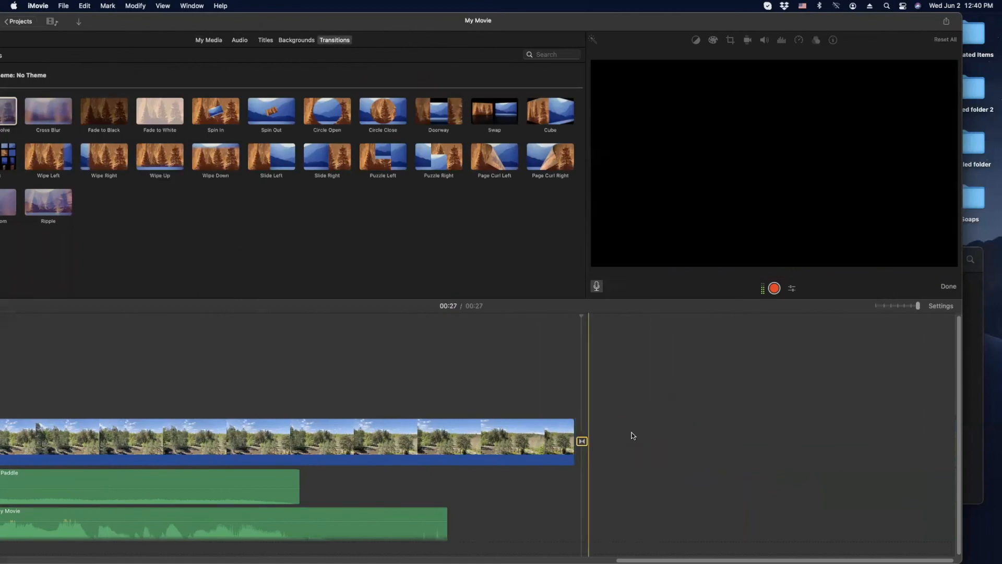
pyautogui.click(462, 366)
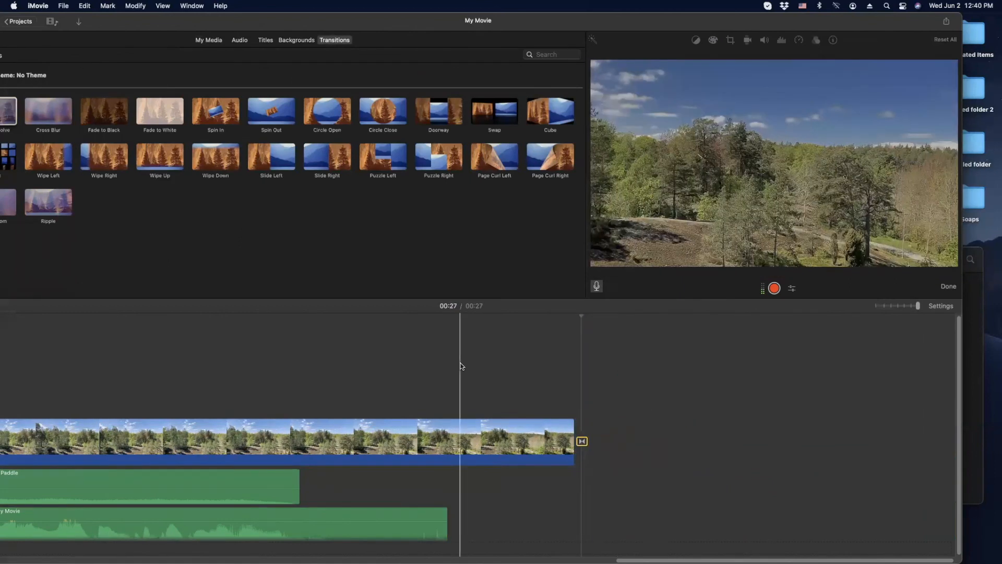
# Step: Place a standalone Slide title at the very start of the movie, before the first photo's transition
pyautogui.hscroll(-20, 461, 366)
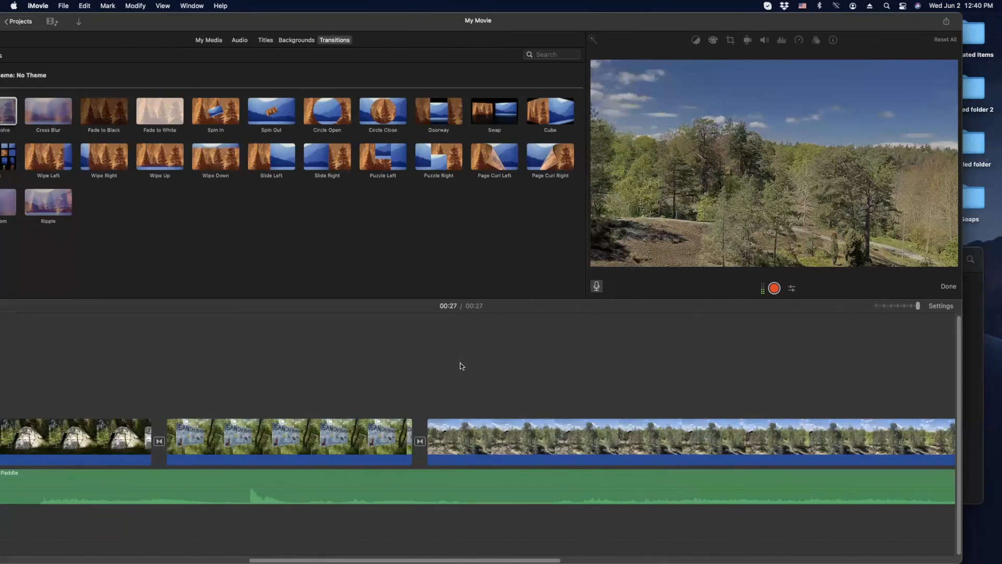
pyautogui.moveTo(376, 21); pyautogui.dragTo(416, 21)
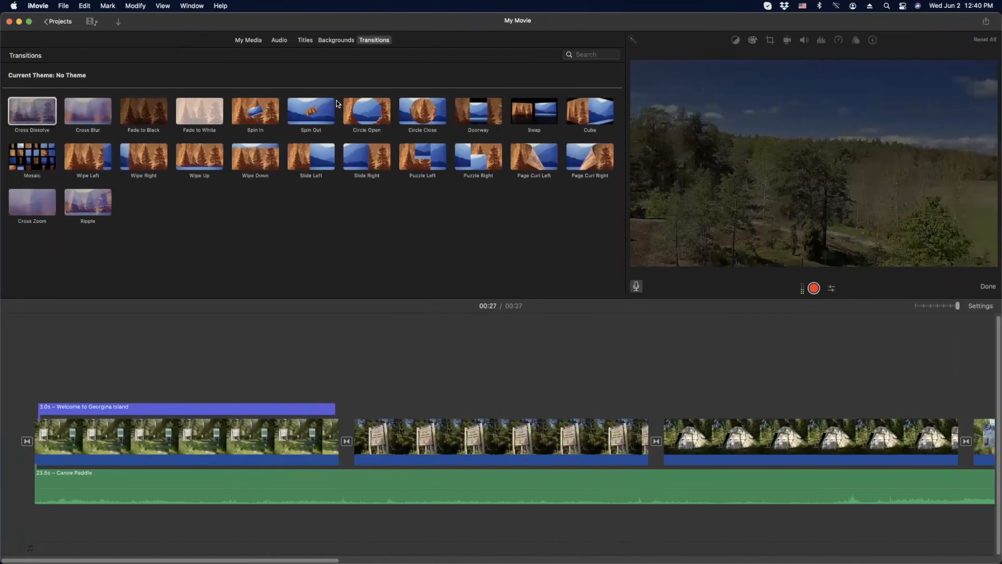
pyautogui.click(305, 41)
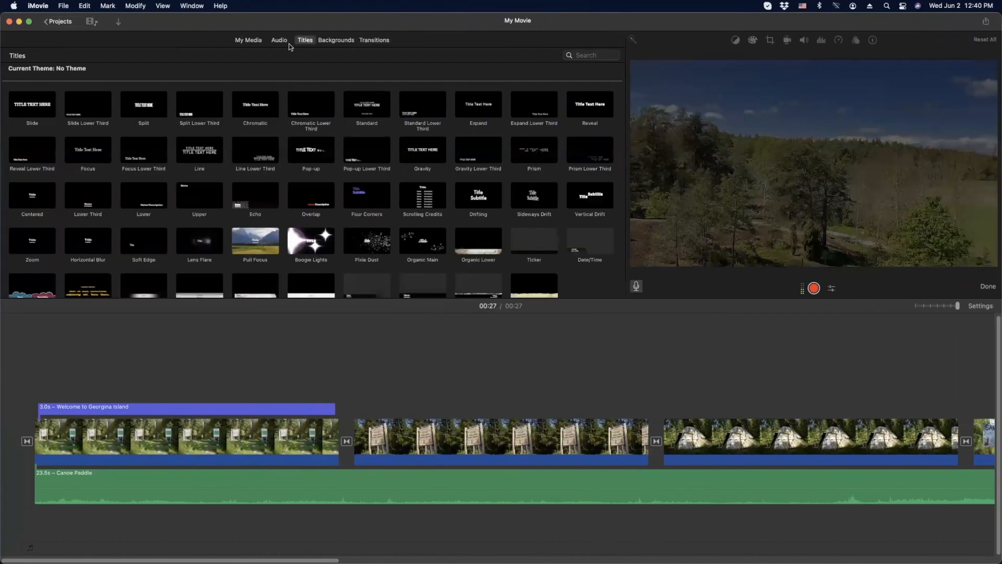
pyautogui.moveTo(30, 107); pyautogui.dragTo(9, 443)
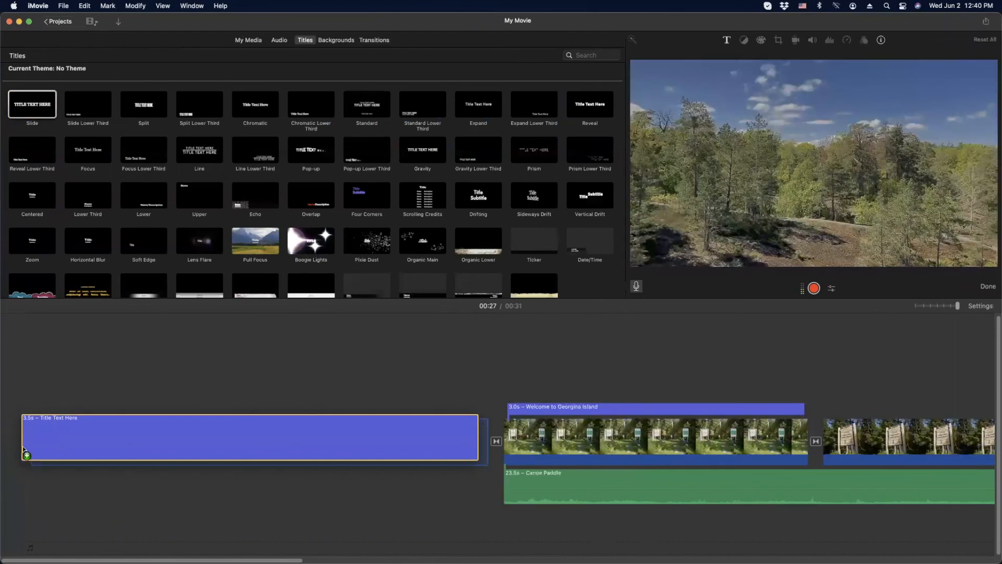
# Step: Replace the opening Slide title's placeholder text with "GEORGINA ISLAND" and apply it
pyautogui.click(42, 446)
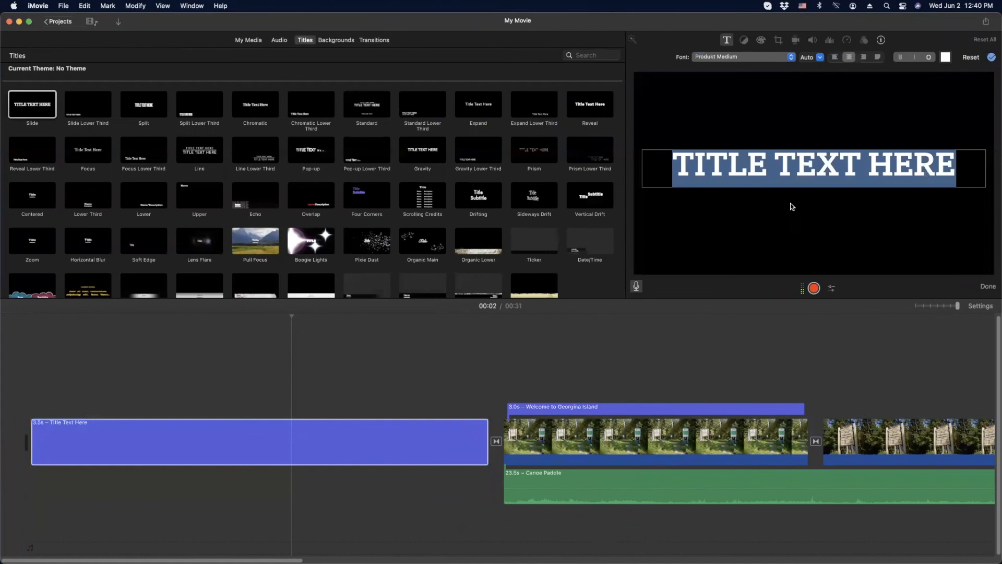
pyautogui.click(816, 161)
pyautogui.moveTo(954, 160); pyautogui.dragTo(671, 150)
pyautogui.write('GEOR')
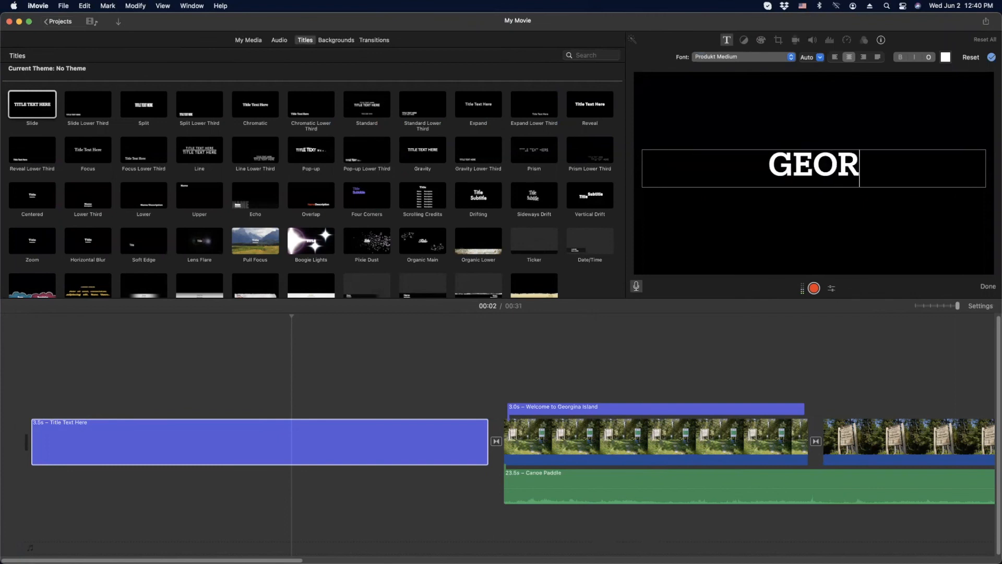
pyautogui.write('GINA ISLAND')
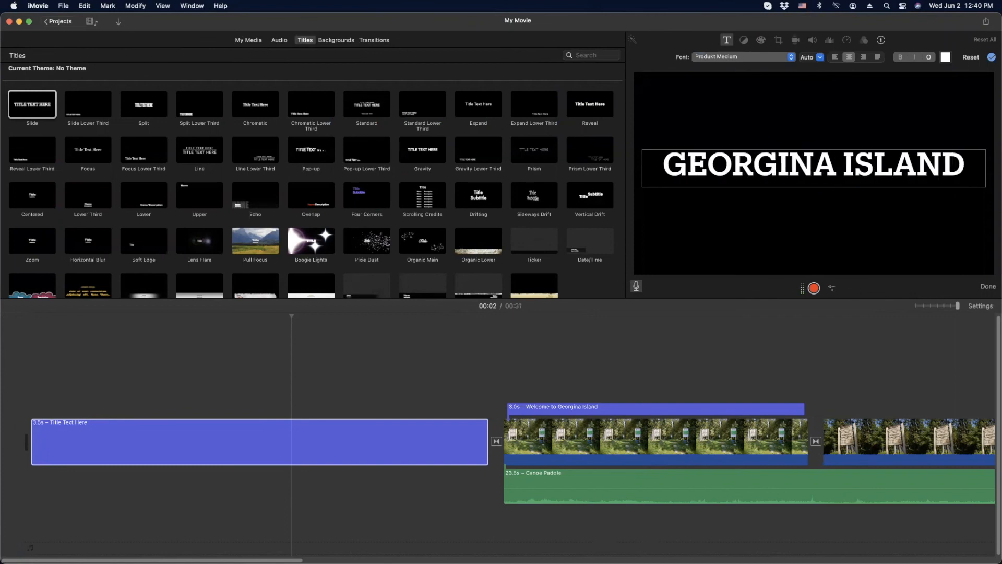
pyautogui.click(993, 58)
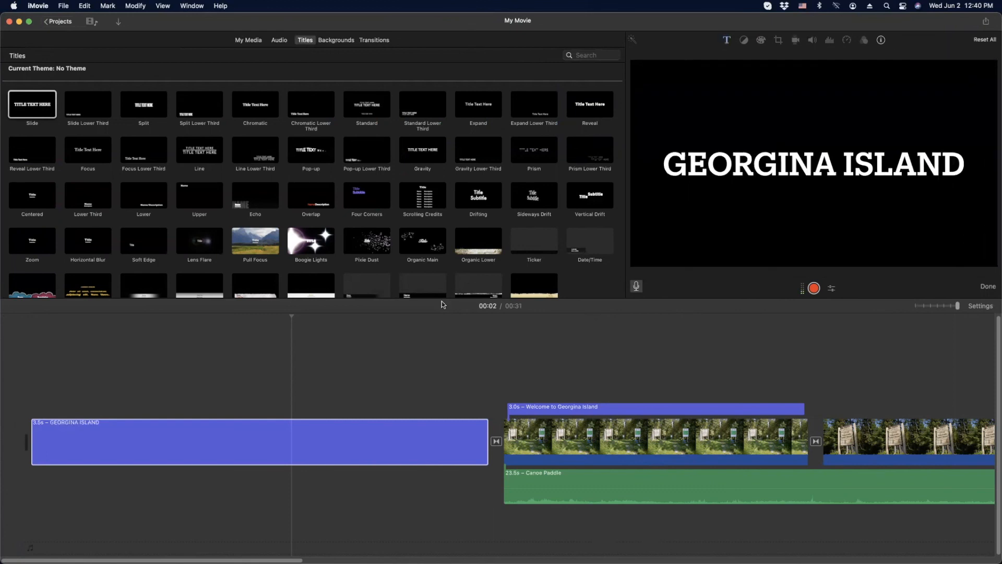
# Step: Add a Slide title after the final transition, at the end of the movie, with the text "THE END"
pyautogui.hscroll(15, 517, 327)
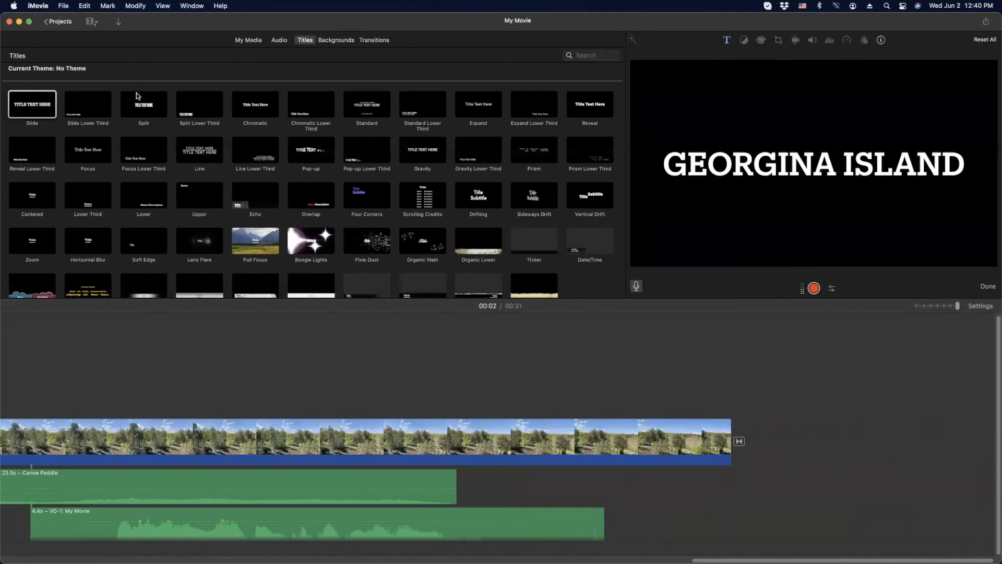
pyautogui.moveTo(31, 104); pyautogui.dragTo(741, 433)
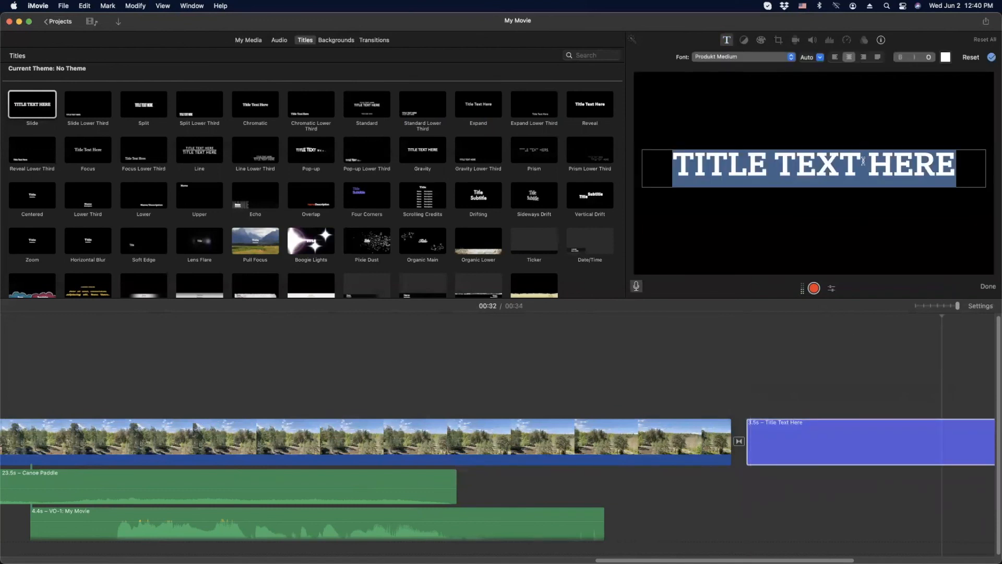
pyautogui.click(863, 161)
pyautogui.moveTo(961, 162); pyautogui.dragTo(671, 155)
pyautogui.write('THE END')
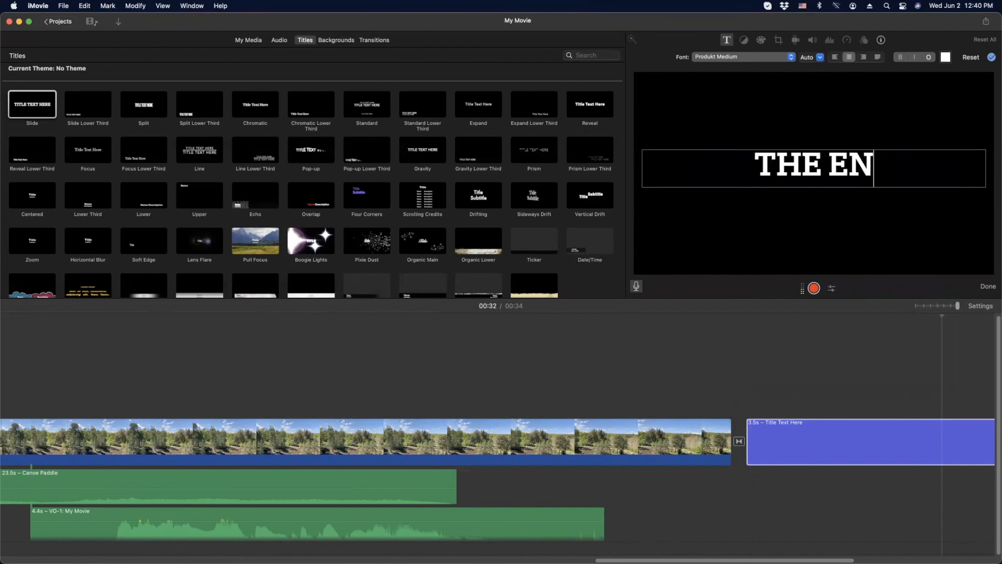
pyautogui.click(991, 57)
pyautogui.click(592, 335)
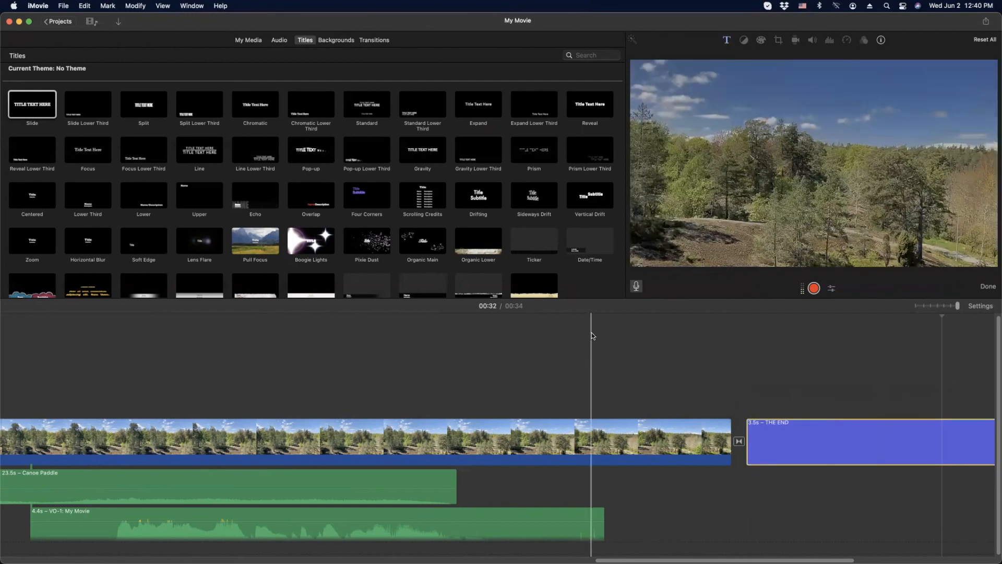
# Step: Review the assembled movie along the timeline, from the opening title through the photos to the forest video
pyautogui.hscroll(-5, 593, 336)
pyautogui.hscroll(-10, 593, 336)
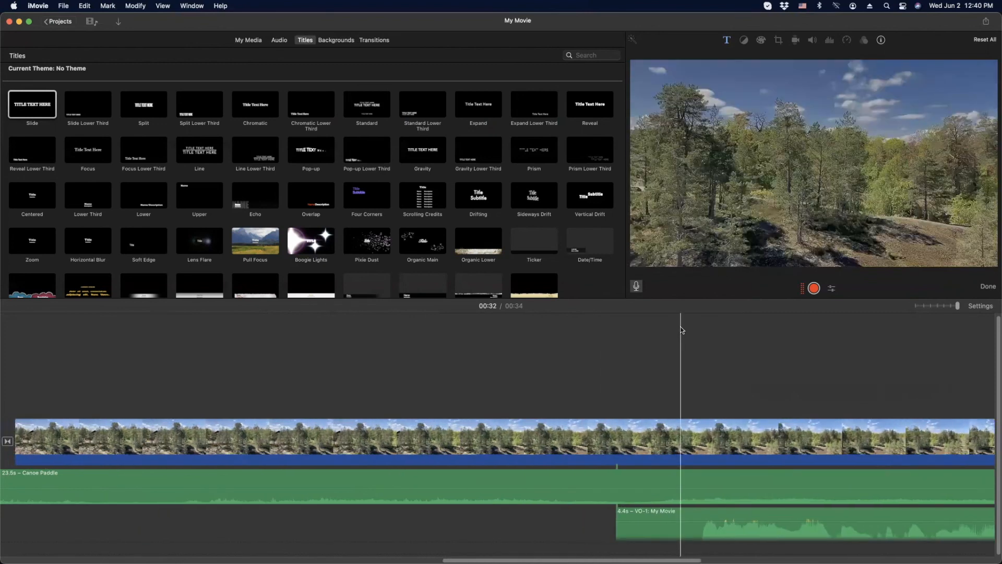
pyautogui.hscroll(-15, 249, 315)
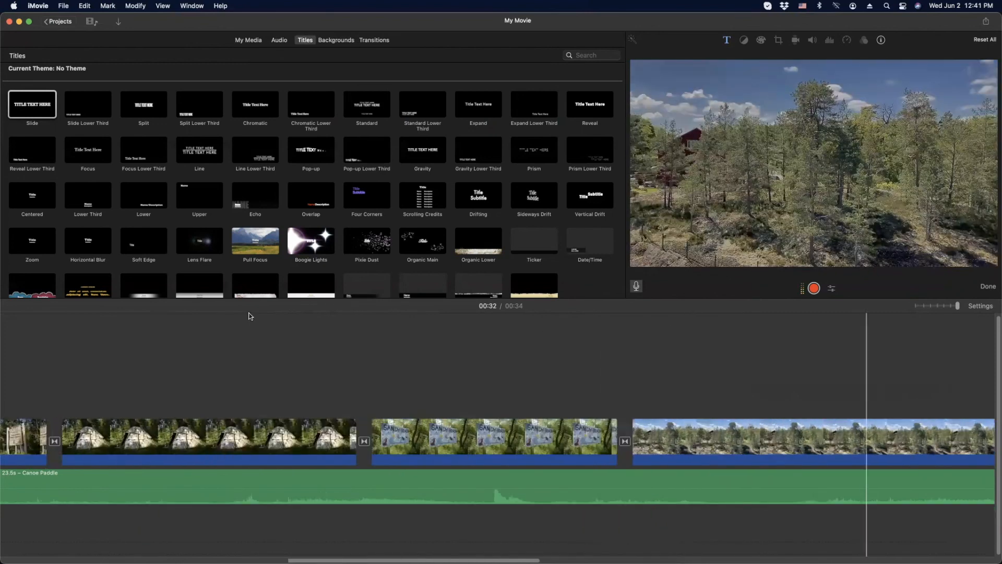
pyautogui.hscroll(-2, 249, 316)
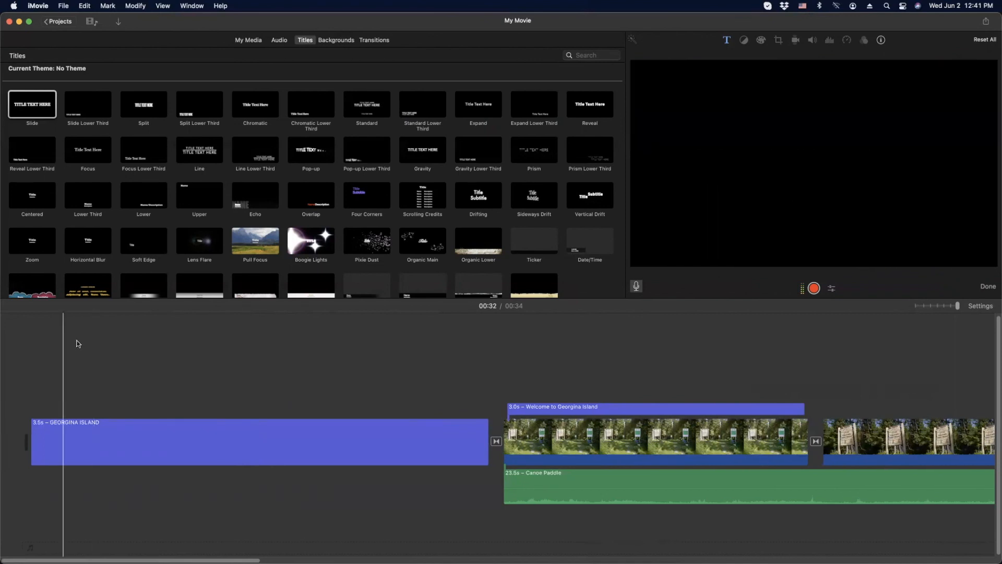
pyautogui.hscroll(5, 541, 348)
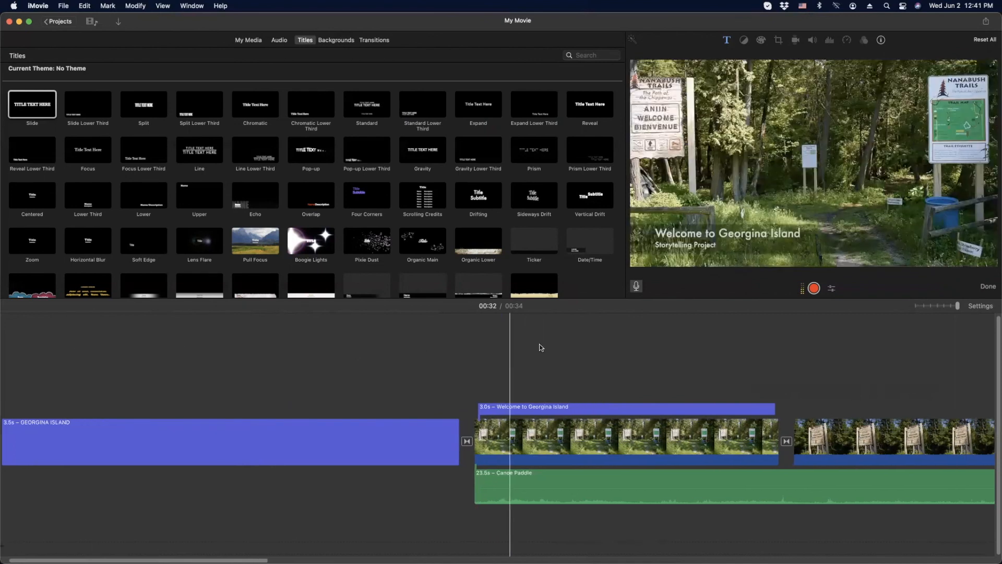
pyautogui.hscroll(10, 693, 345)
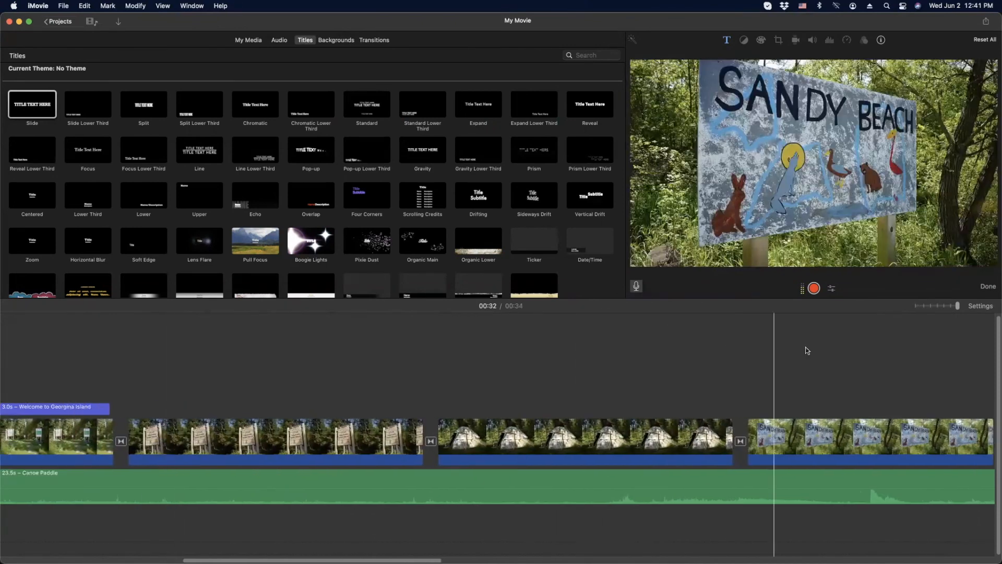
pyautogui.hscroll(5, 823, 349)
pyautogui.hscroll(12, 823, 349)
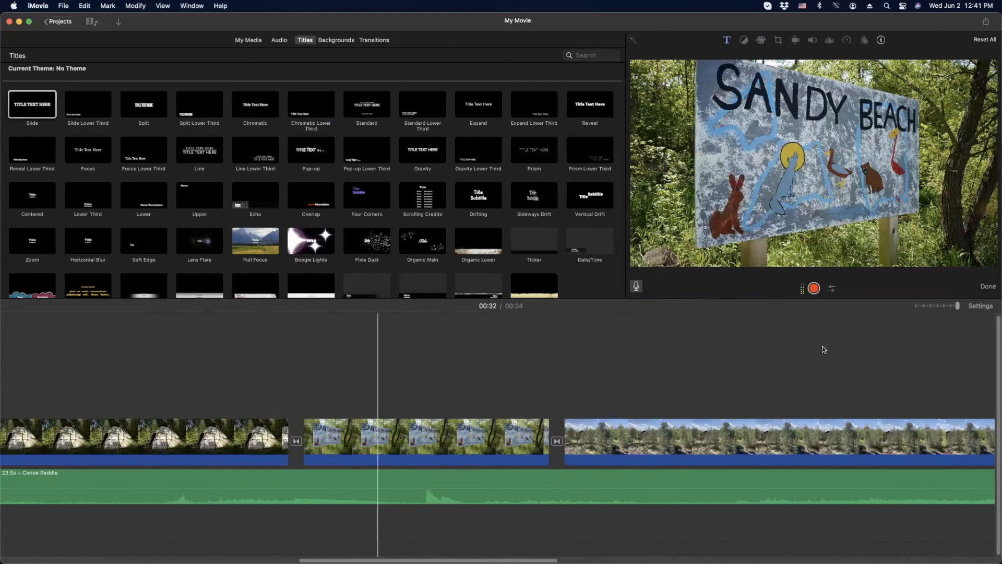